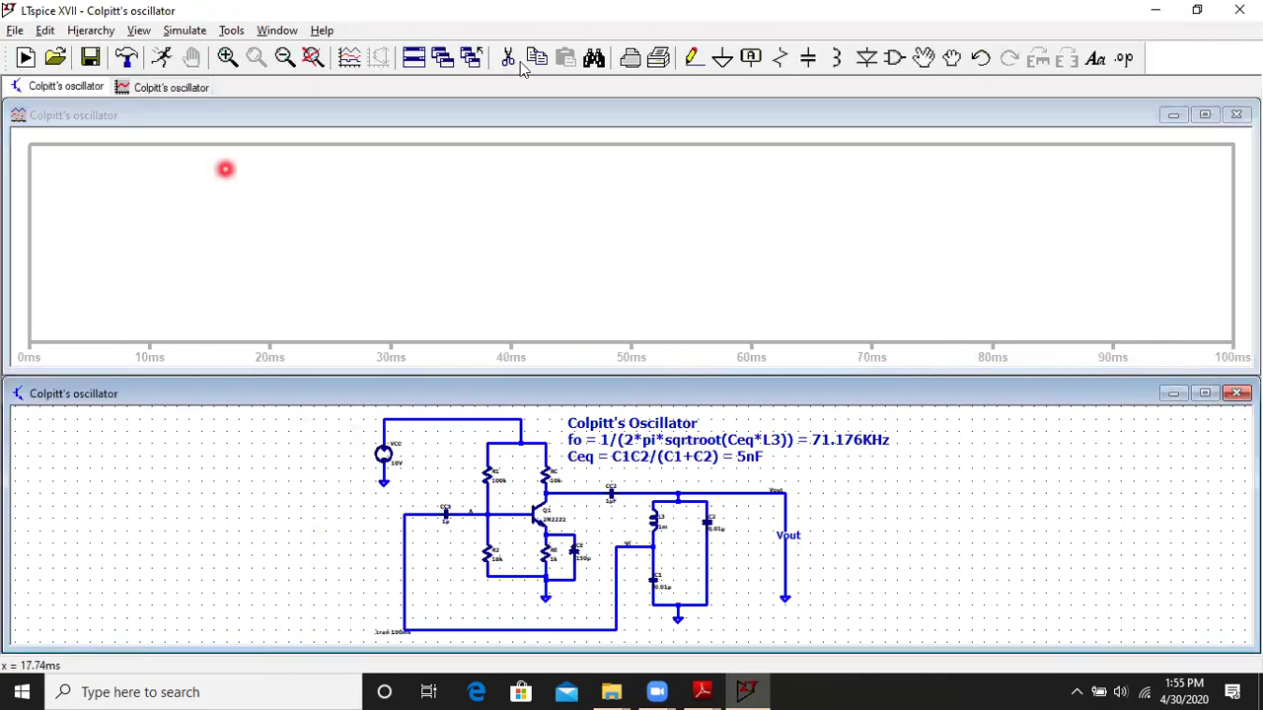
Maximize the empty waveform window and add the V(vout) trace to the plot.
left_click(1211, 107)
left_click(1204, 114)
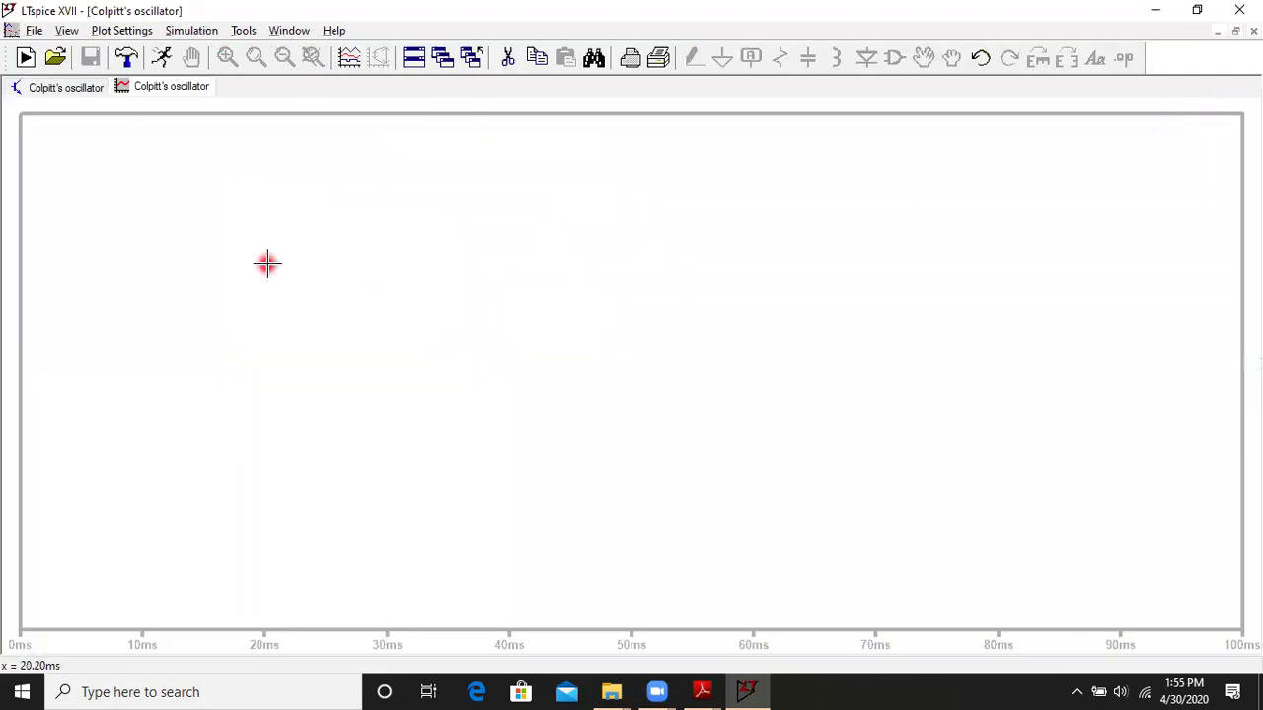
right_click(86, 183)
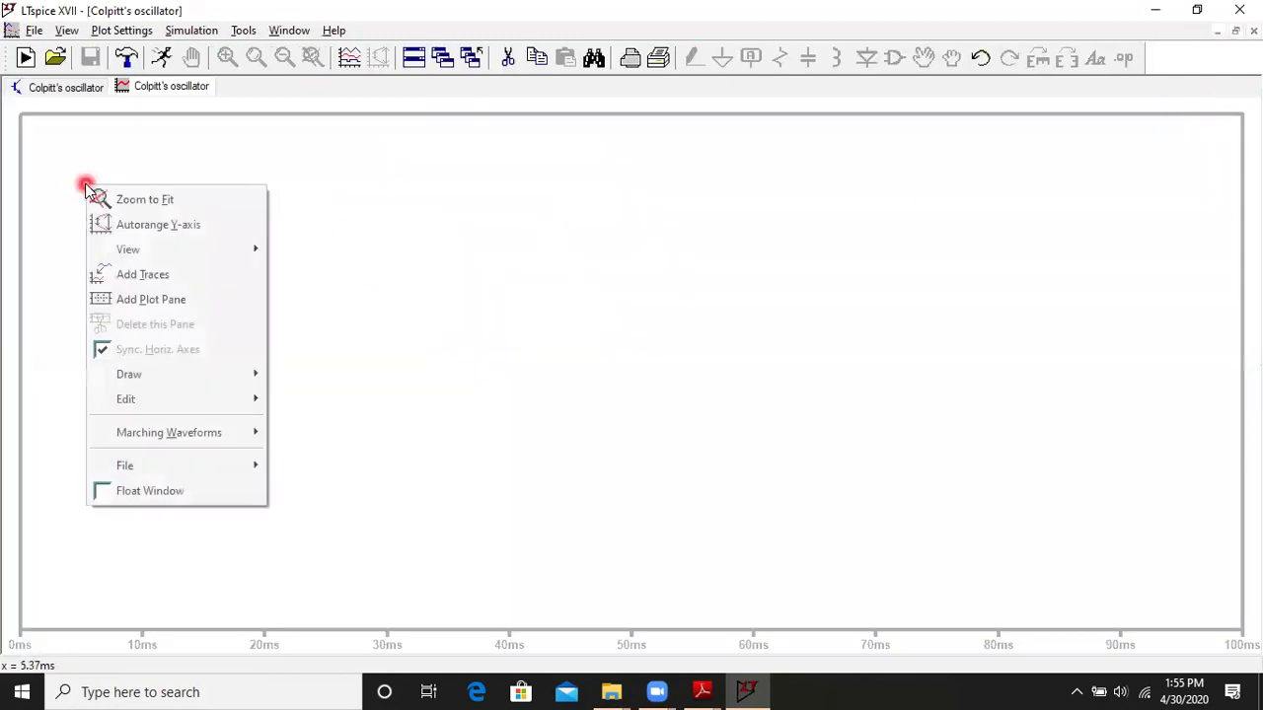
left_click(138, 276)
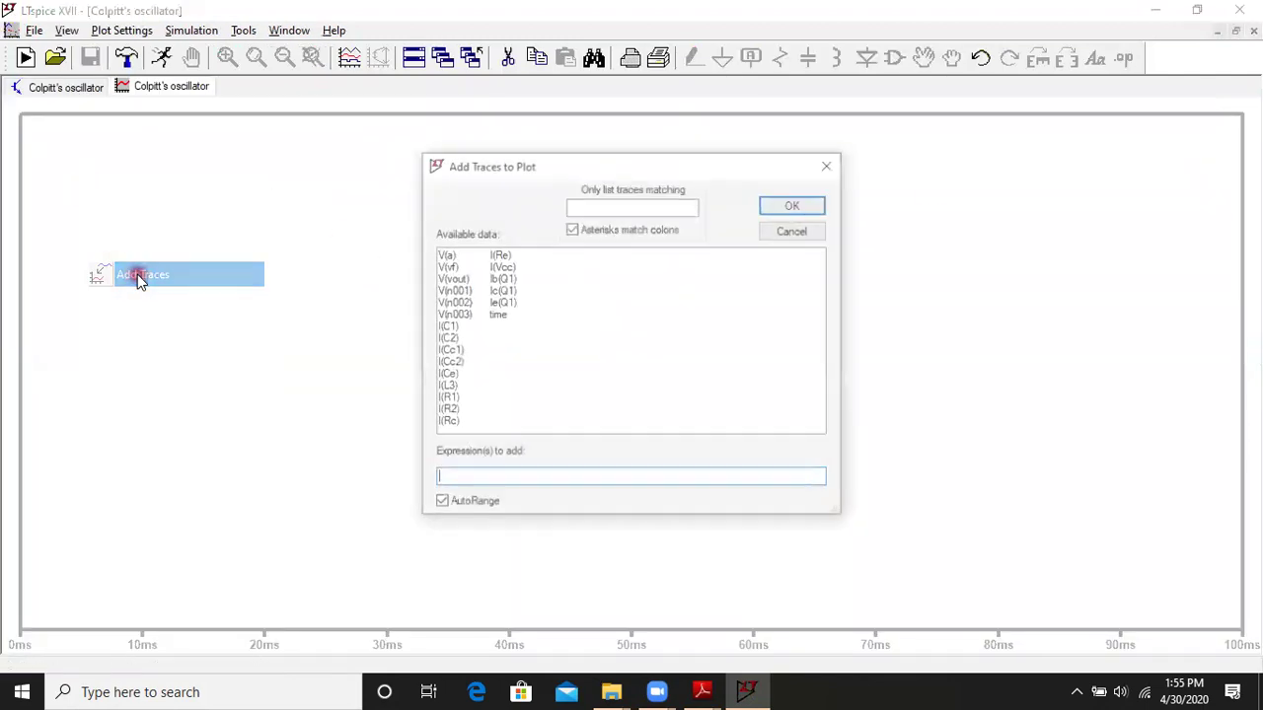
left_click(461, 279)
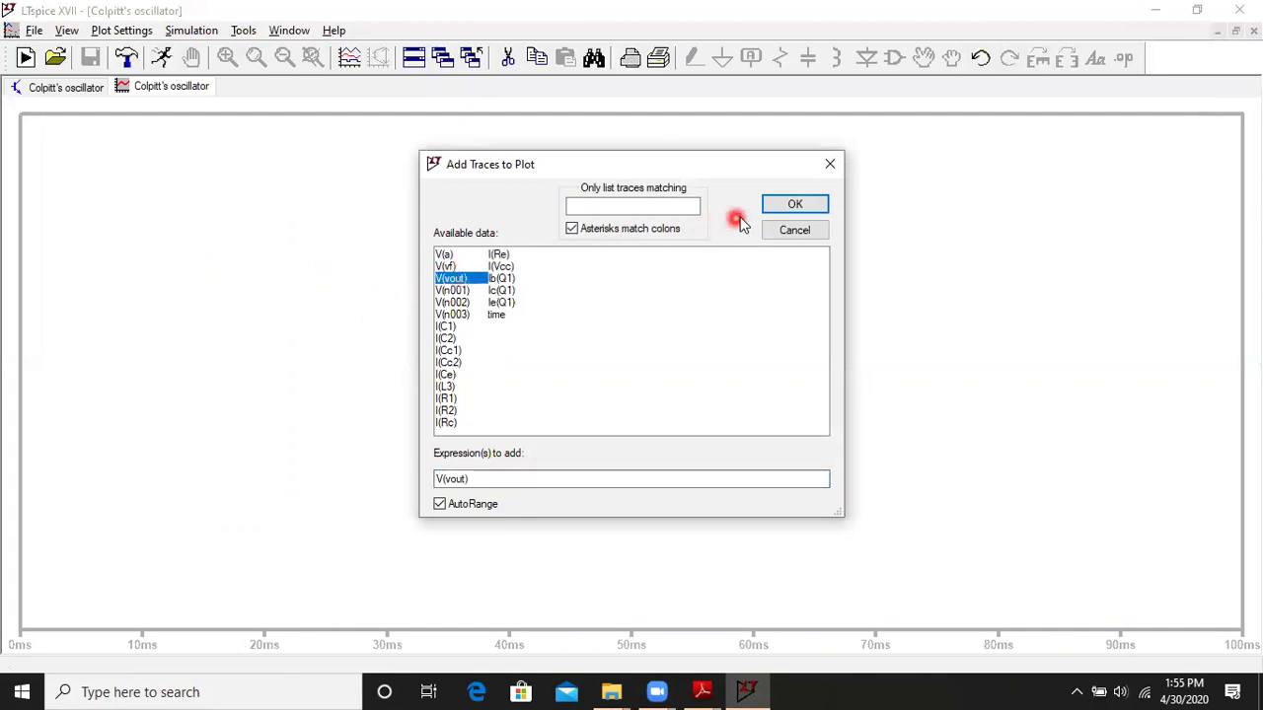
left_click(791, 207)
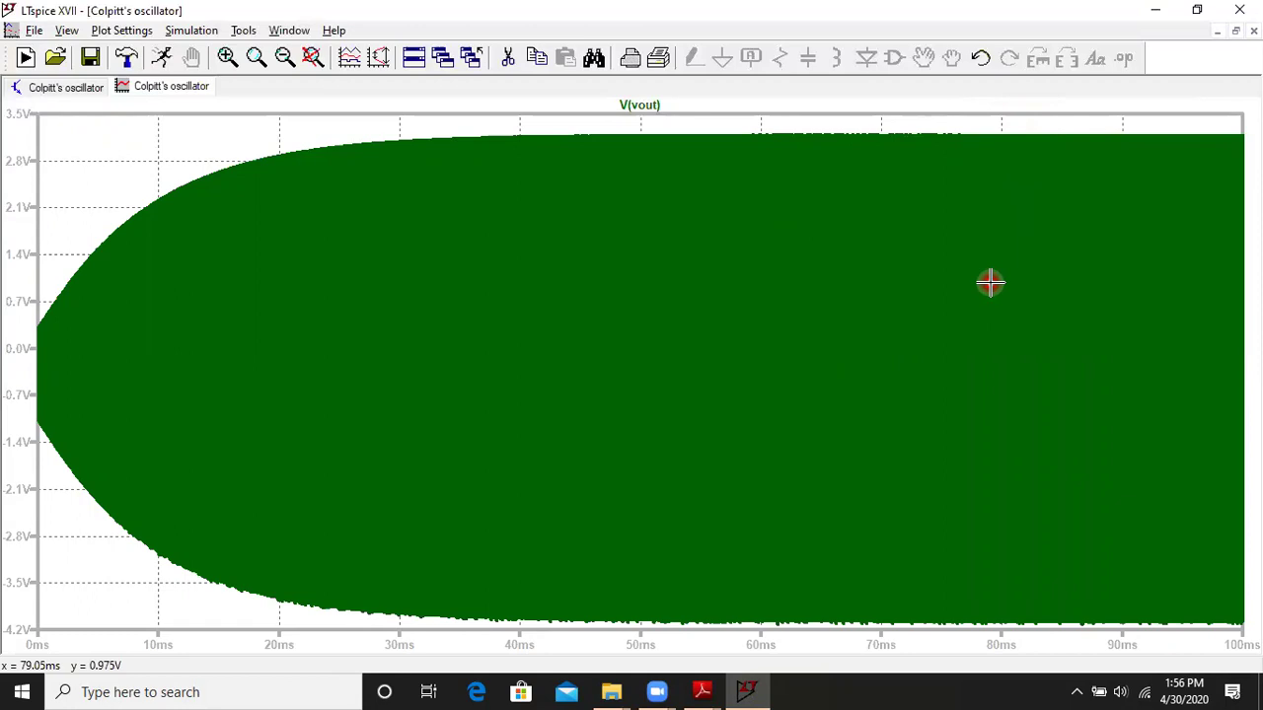
Enlarge the steady-state part of the V(vout) waveform near 83.6 ms until only a few individual cycles fill the plot.
left_click_drag(1015, 116, 1215, 639)
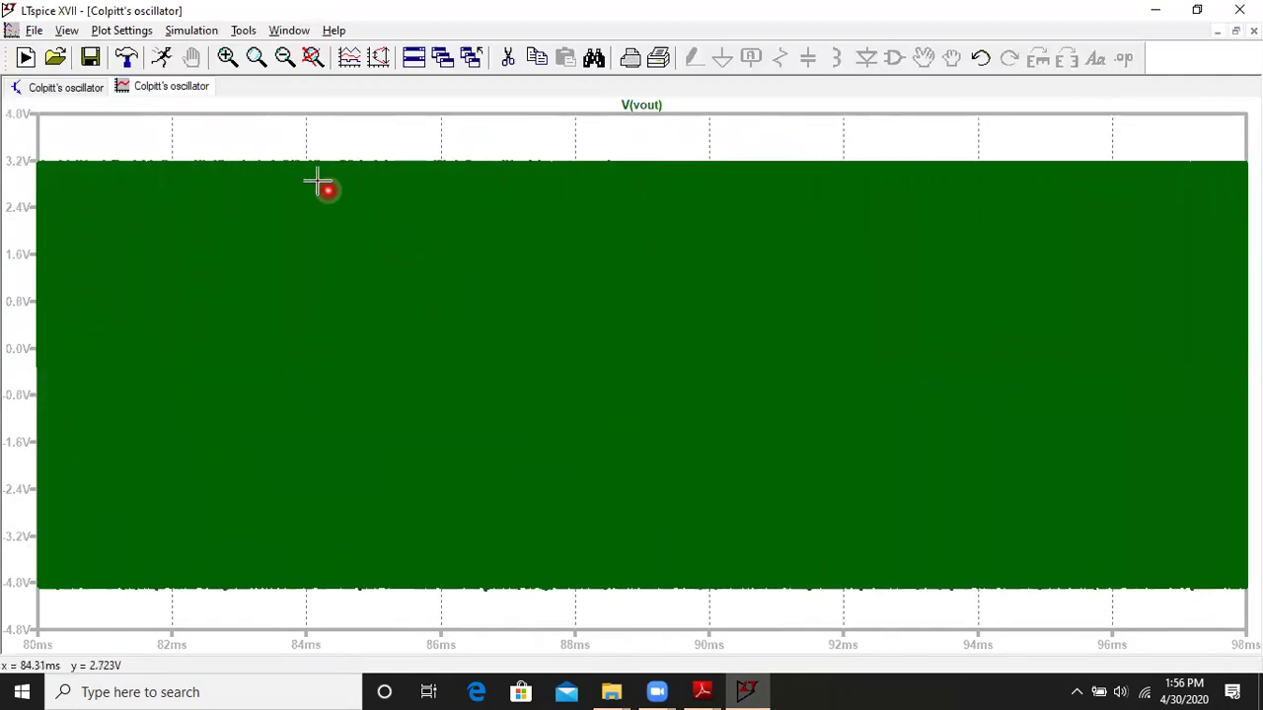
left_click_drag(253, 143, 471, 590)
left_click_drag(190, 135, 404, 505)
left_click_drag(424, 567, 434, 599)
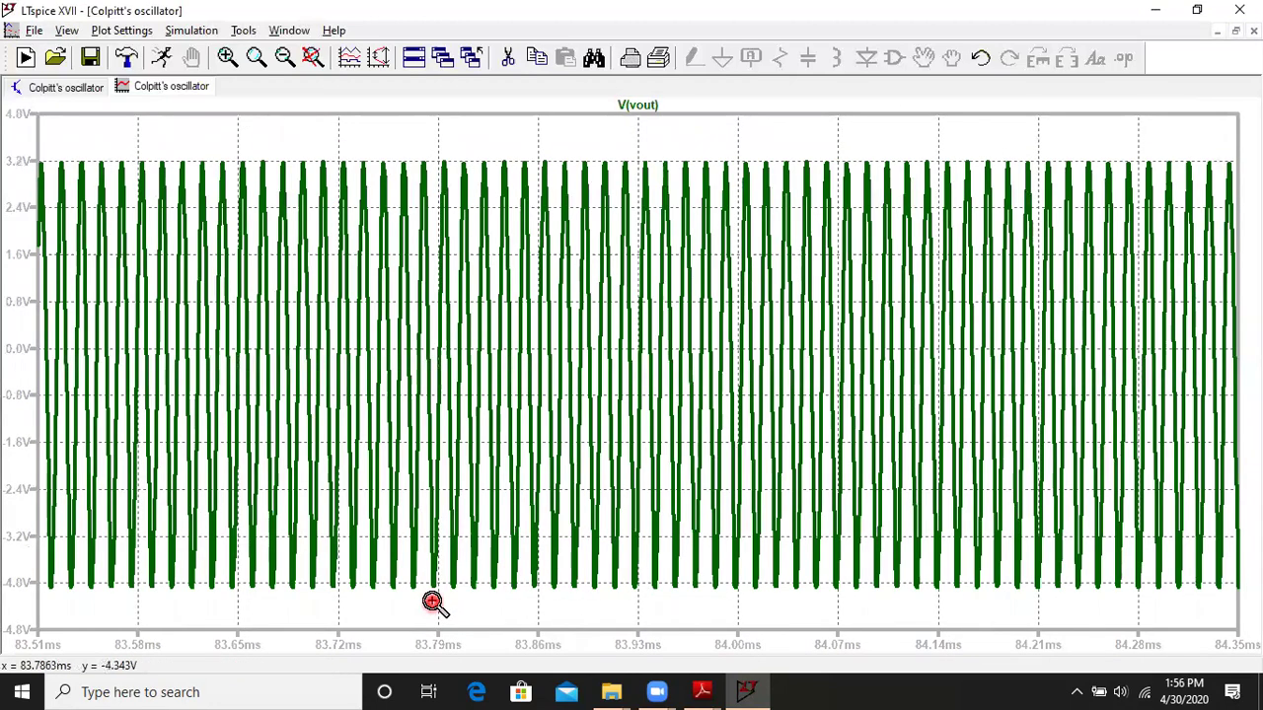
left_click_drag(156, 133, 463, 580)
left_click_drag(116, 132, 377, 424)
left_click_drag(468, 572, 521, 593)
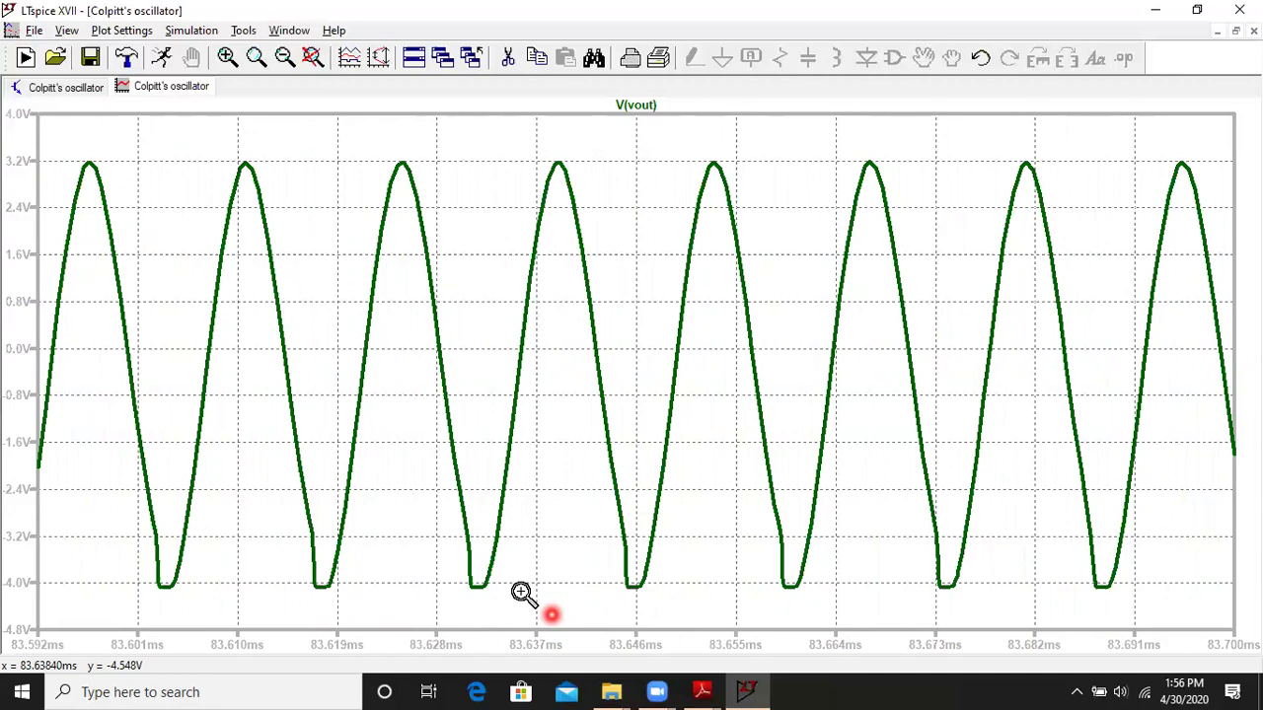
left_click_drag(64, 133, 546, 597)
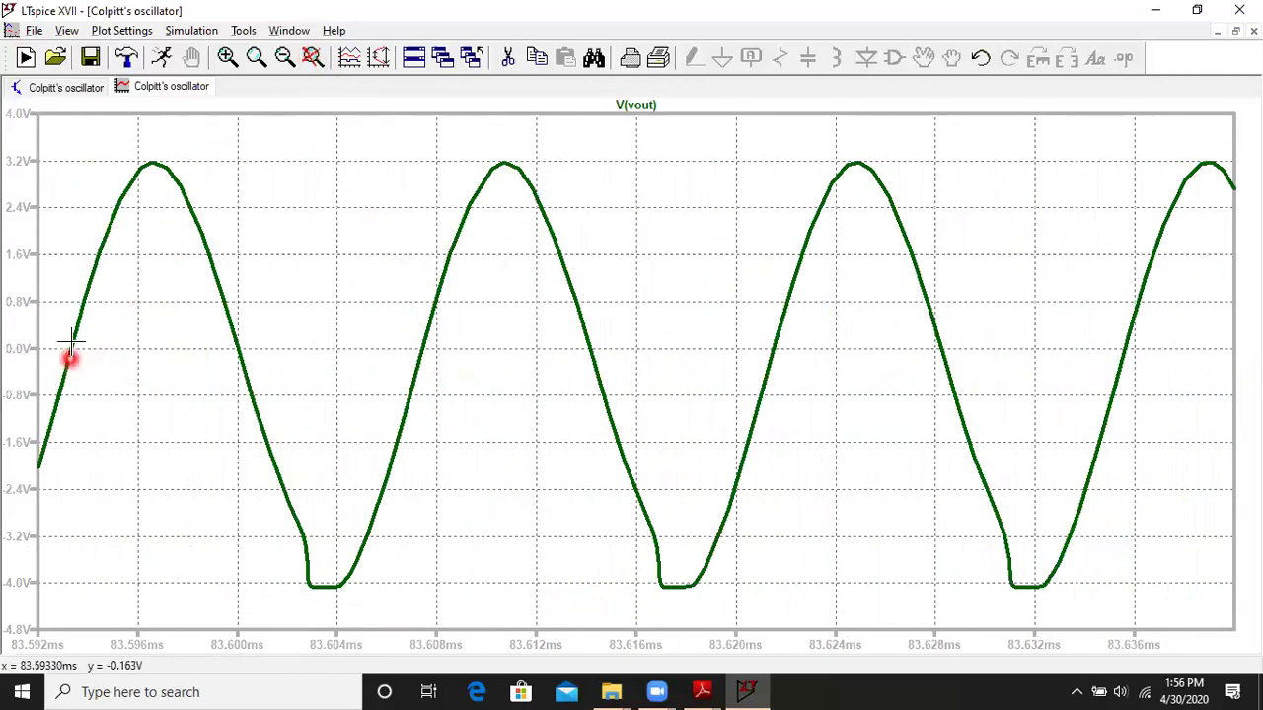
Measure one V(vout) period with two cursors on consecutive rising zero crossings and copy the frequency reading.
left_click(642, 106)
left_click(637, 500)
mouse_move(638, 500)
left_mouse_down()
mouse_move(274, 355)
mouse_move(69, 357)
left_mouse_up()
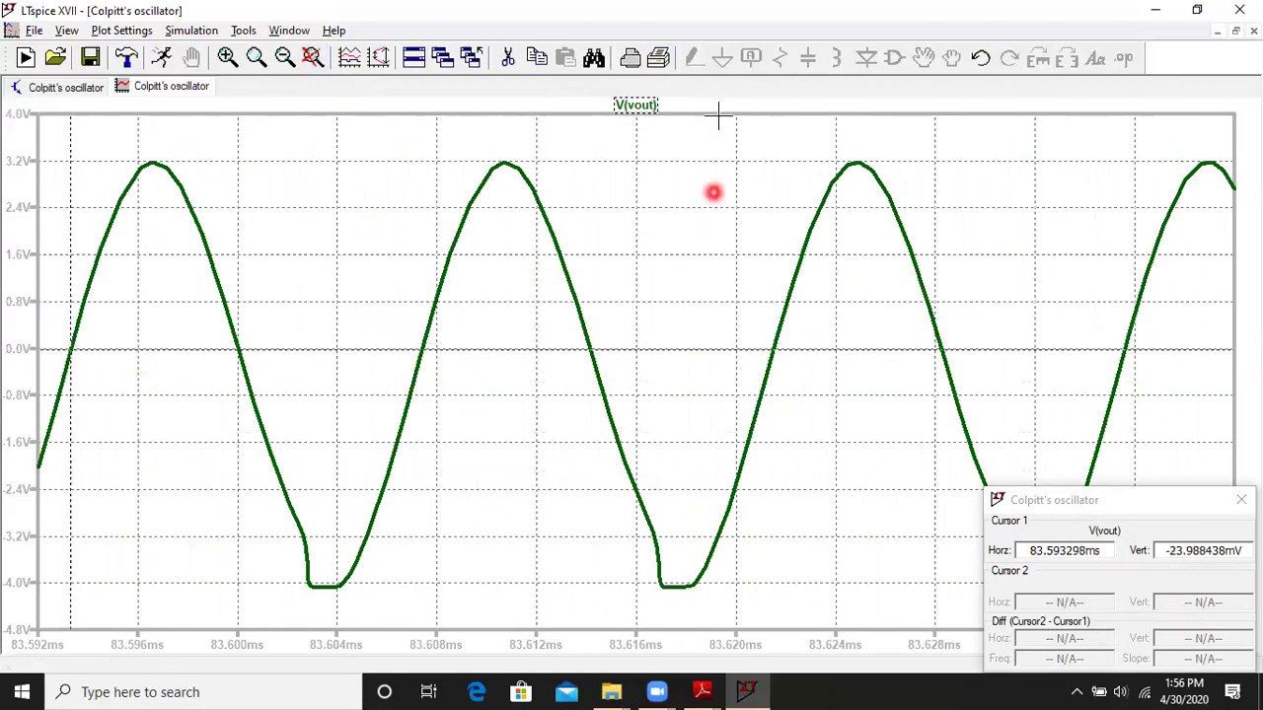
left_click(646, 106)
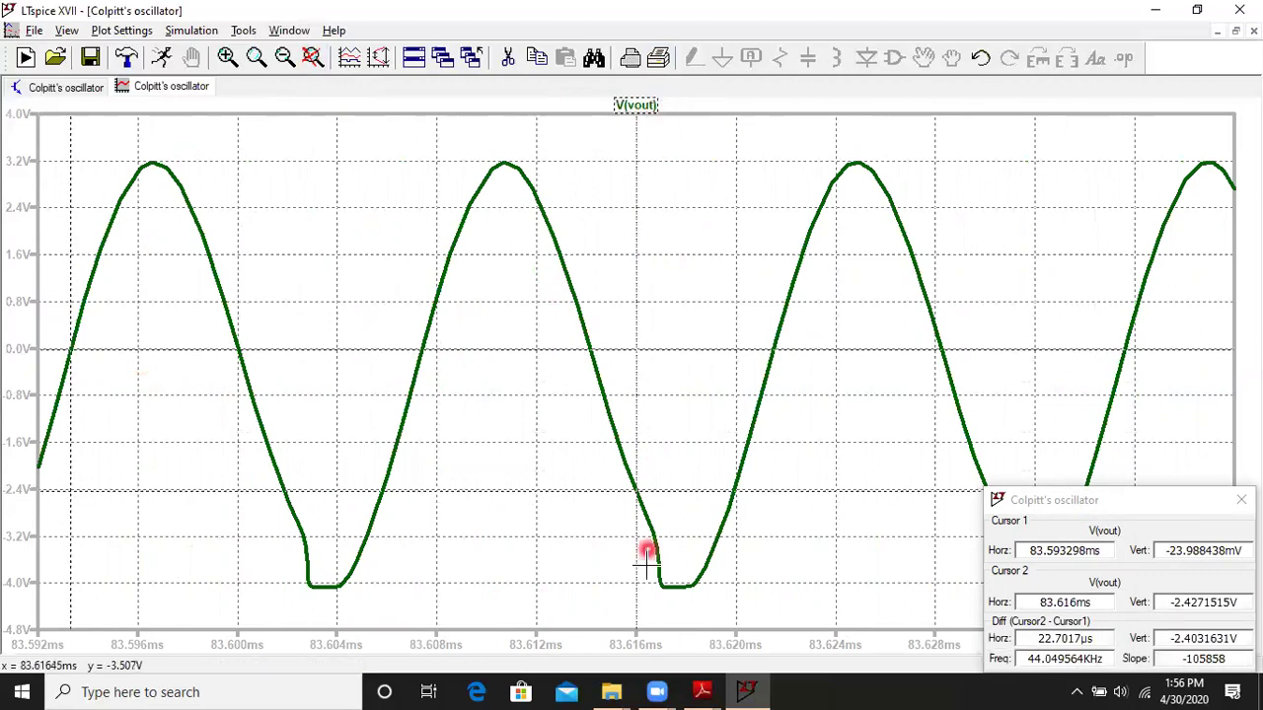
left_click_drag(637, 490, 422, 369)
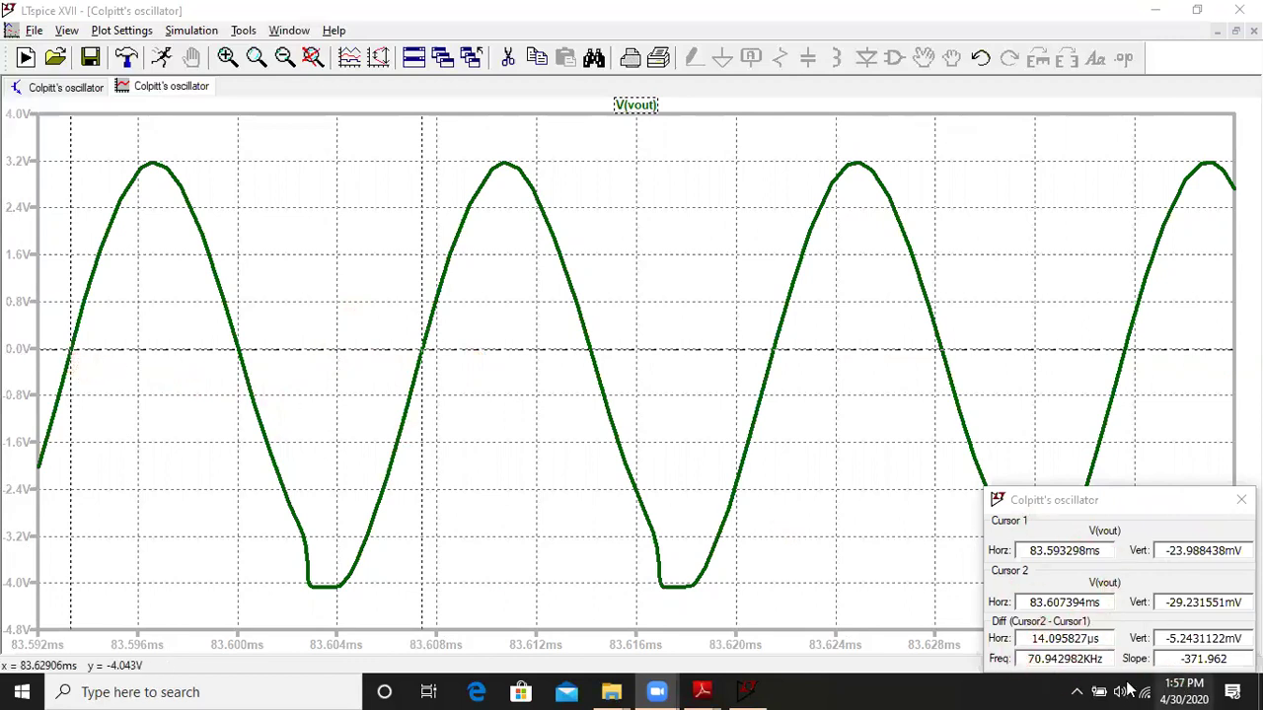
left_click(1156, 609)
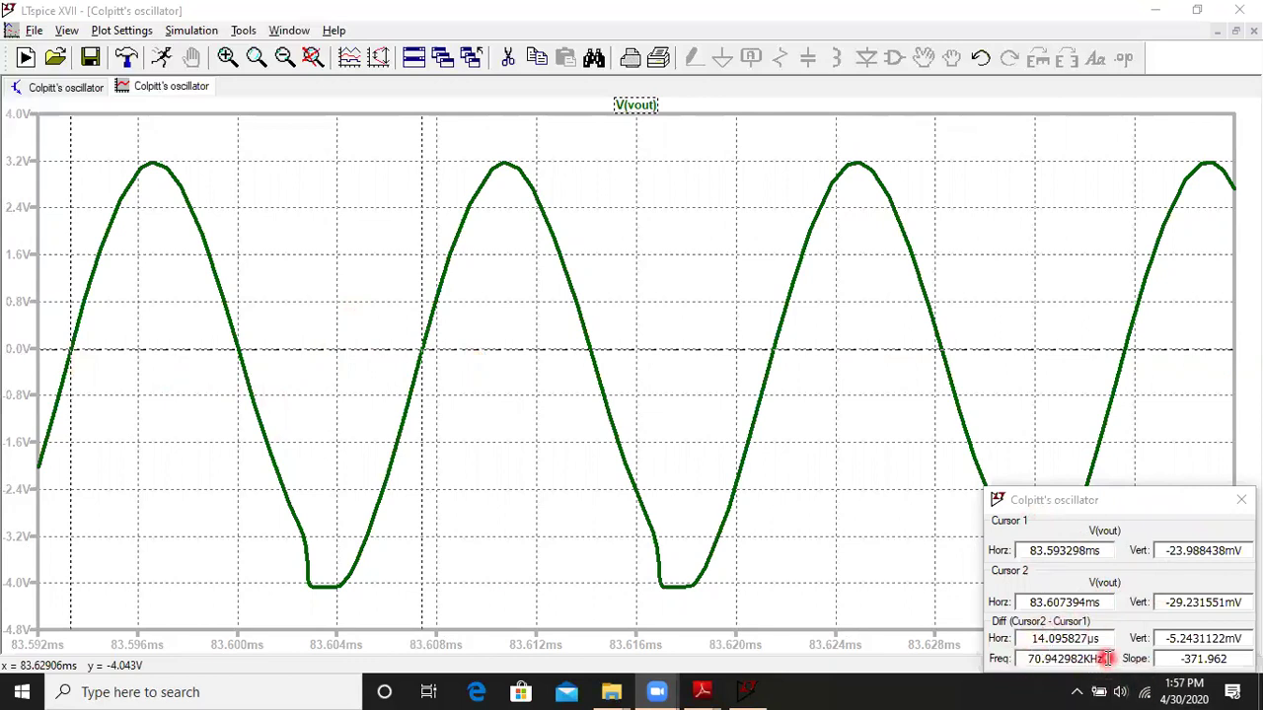
left_click_drag(1107, 658, 1058, 658)
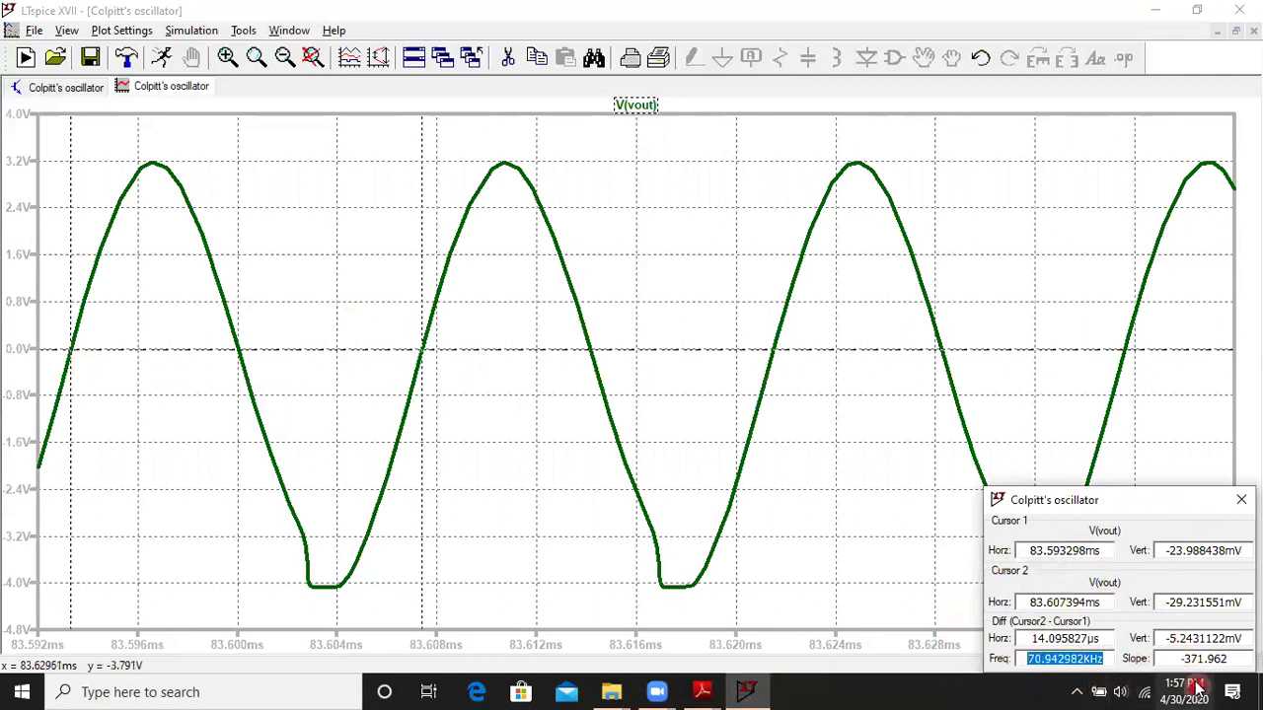
Add the comment "fo = 70.942982KHz ( Simulated Value)" at font size 2.5 to the schematic, below the Ceq formula.
left_click(71, 89)
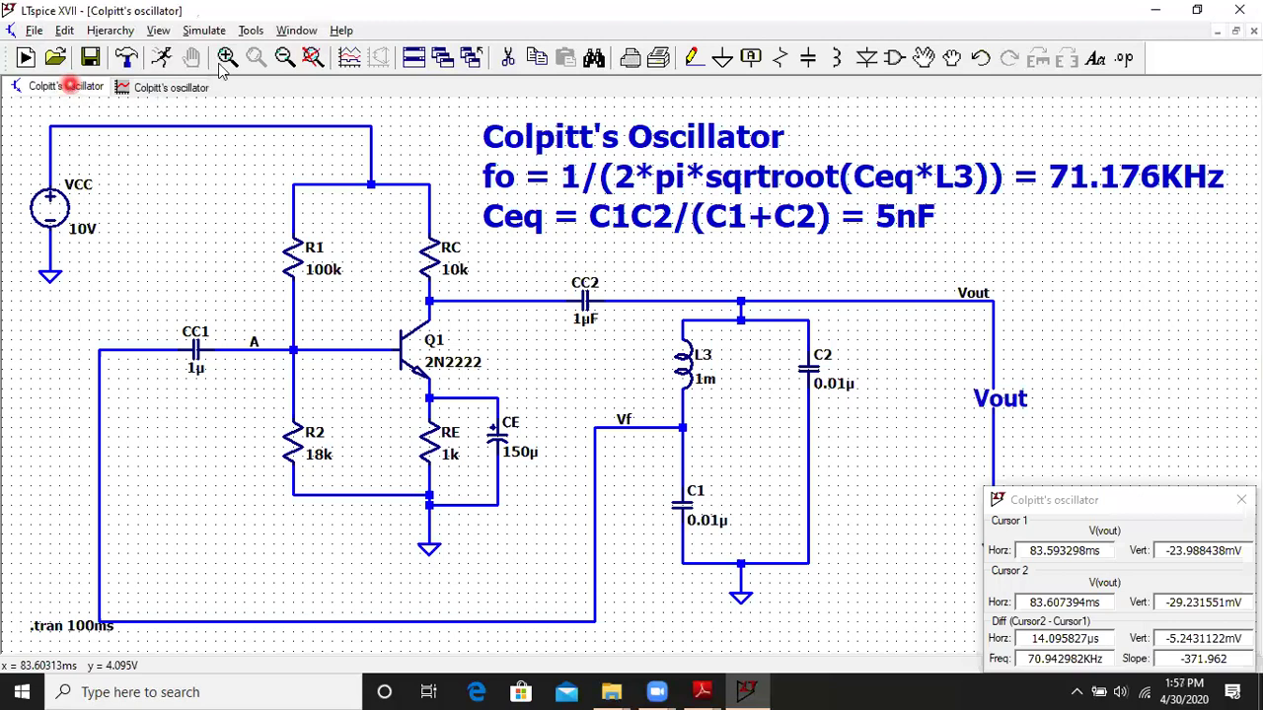
right_click(1006, 259)
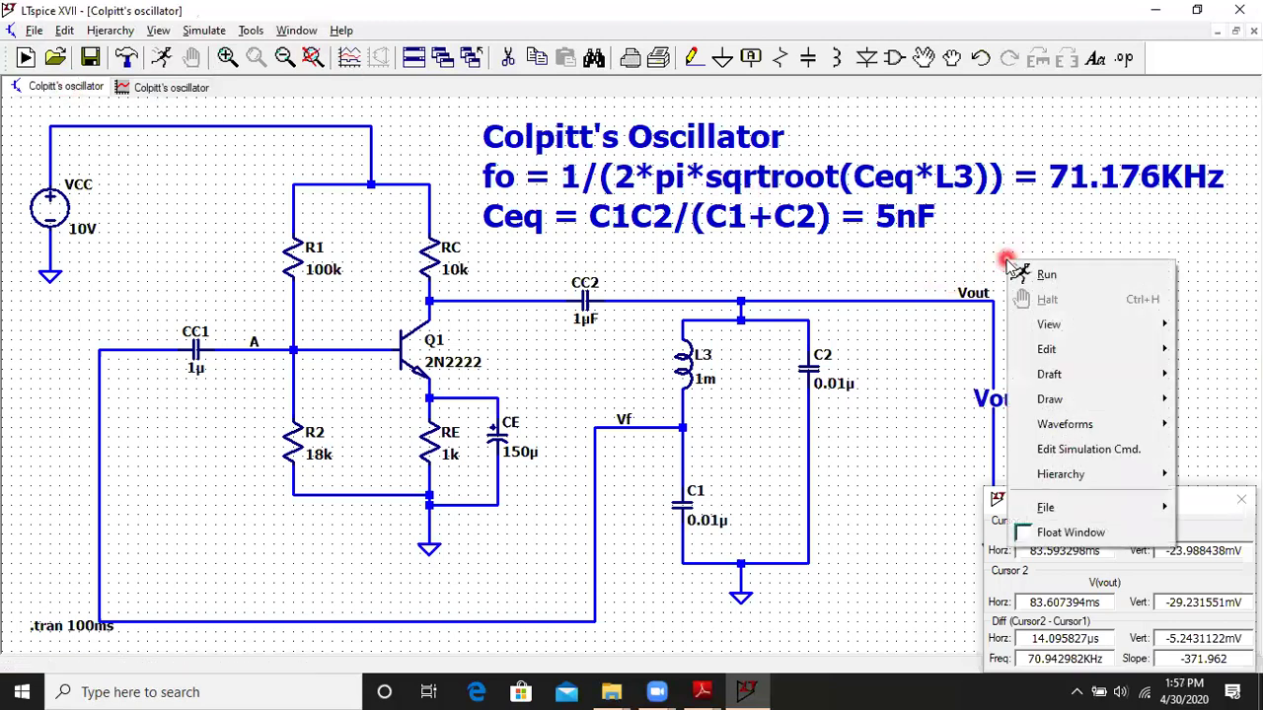
left_click(1126, 64)
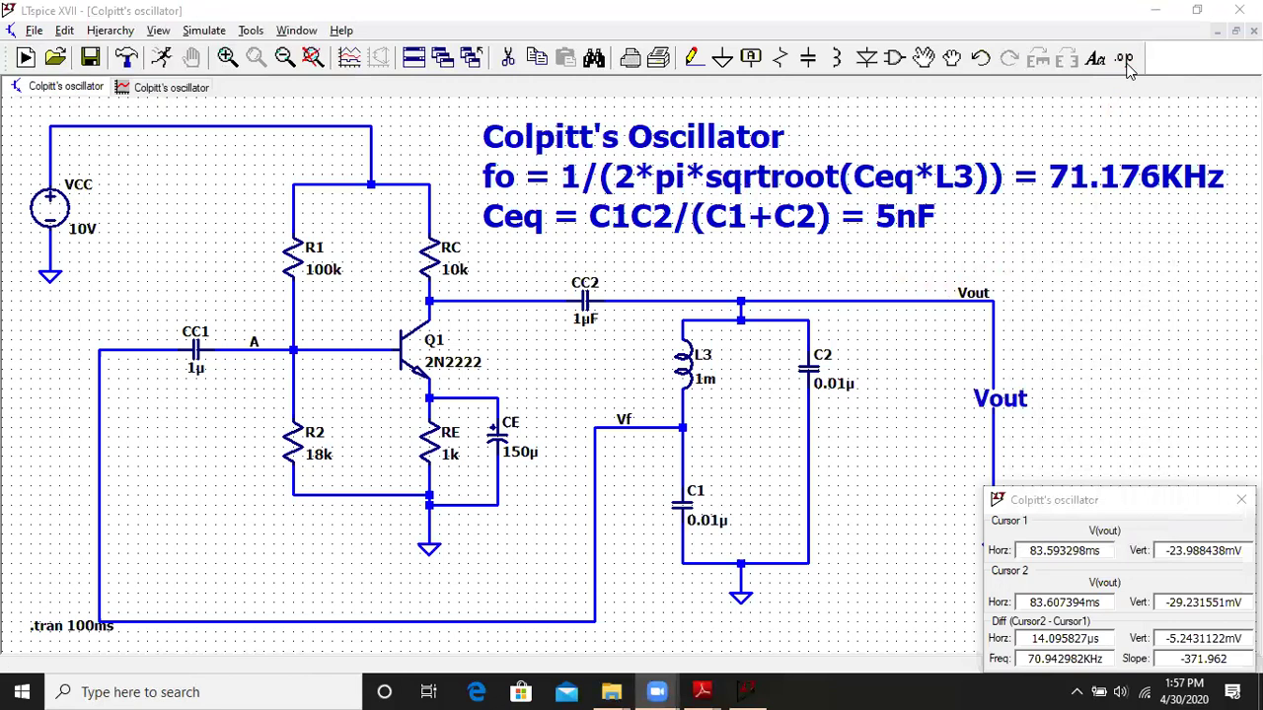
right_click(1039, 248)
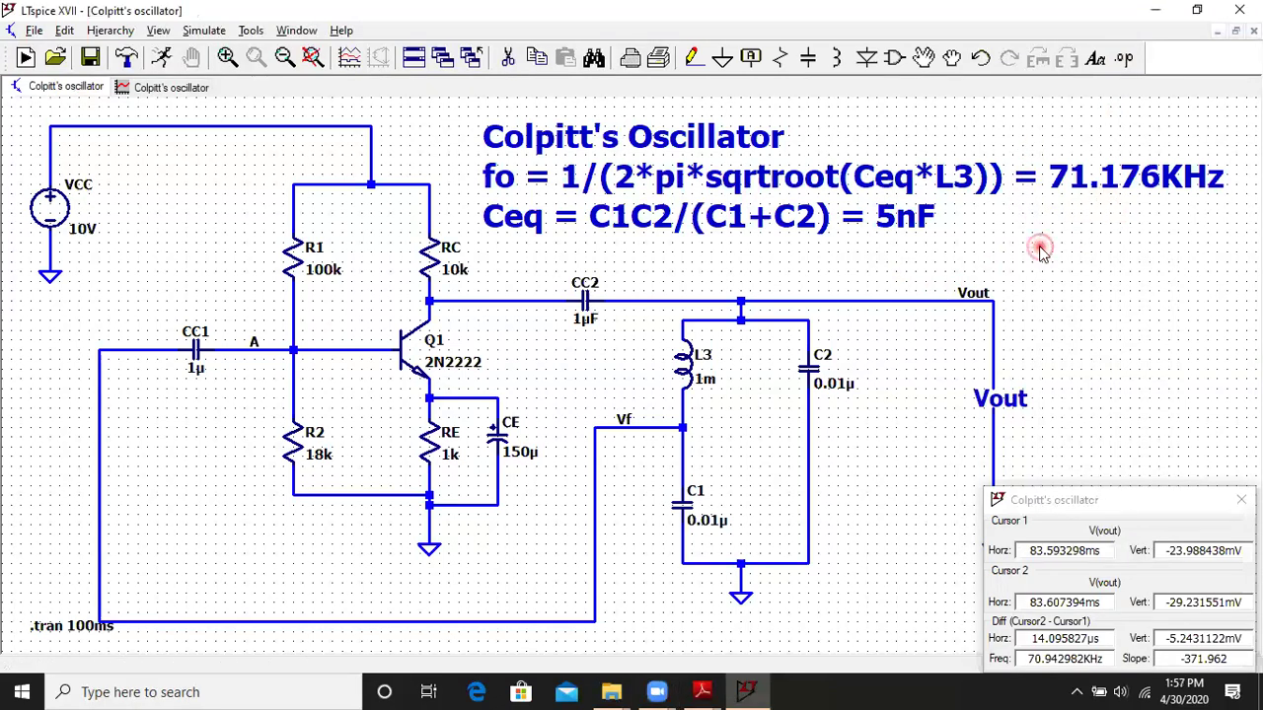
left_click(1095, 60)
left_click(1095, 59)
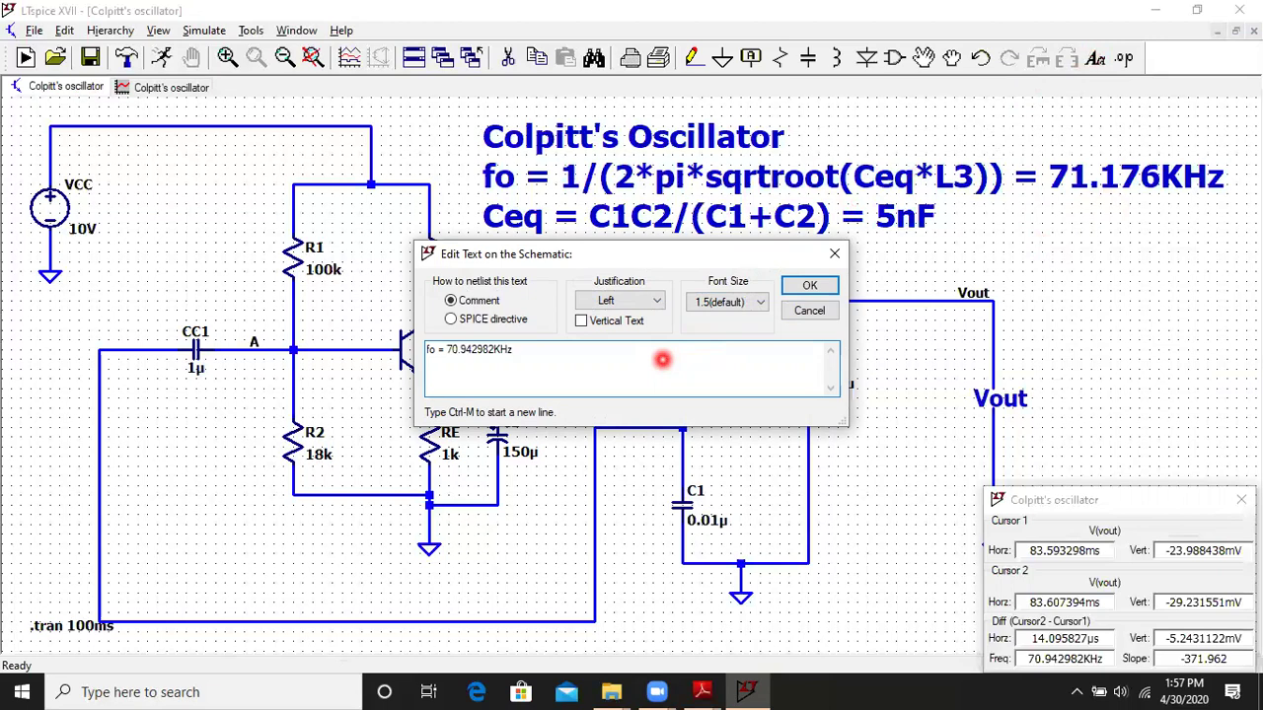
left_click(753, 309)
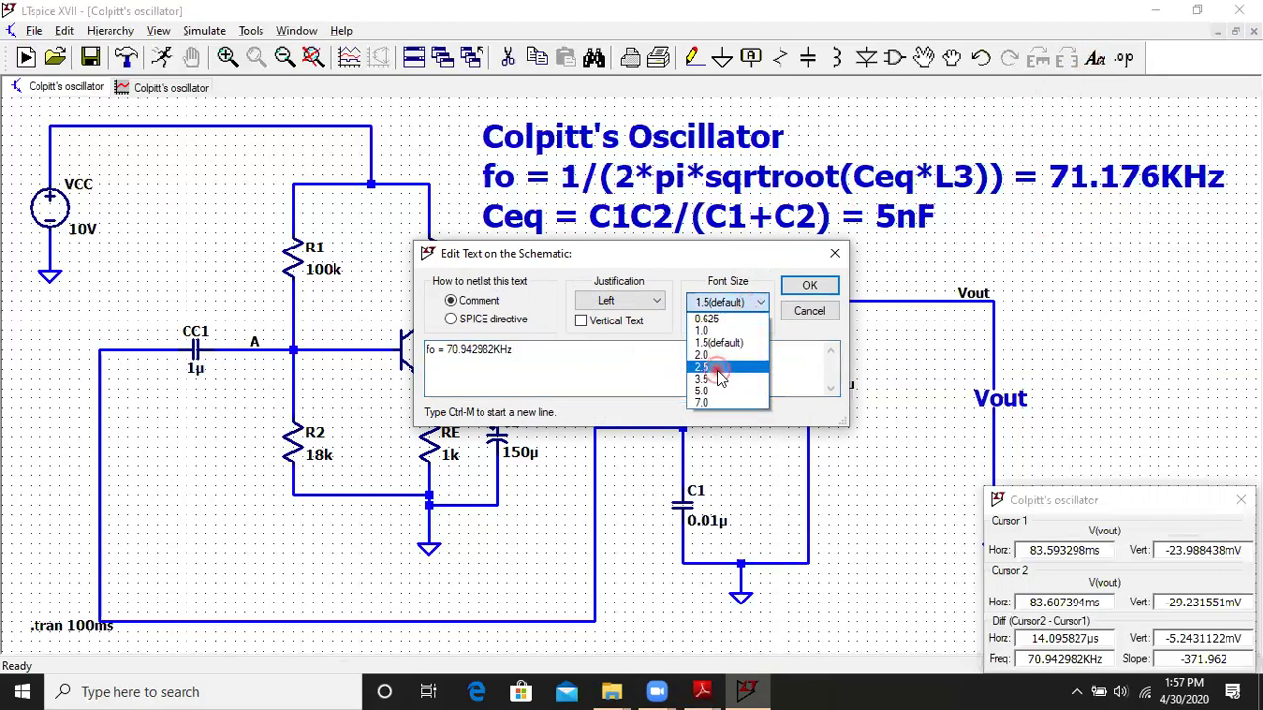
left_click(720, 369)
left_click(615, 344)
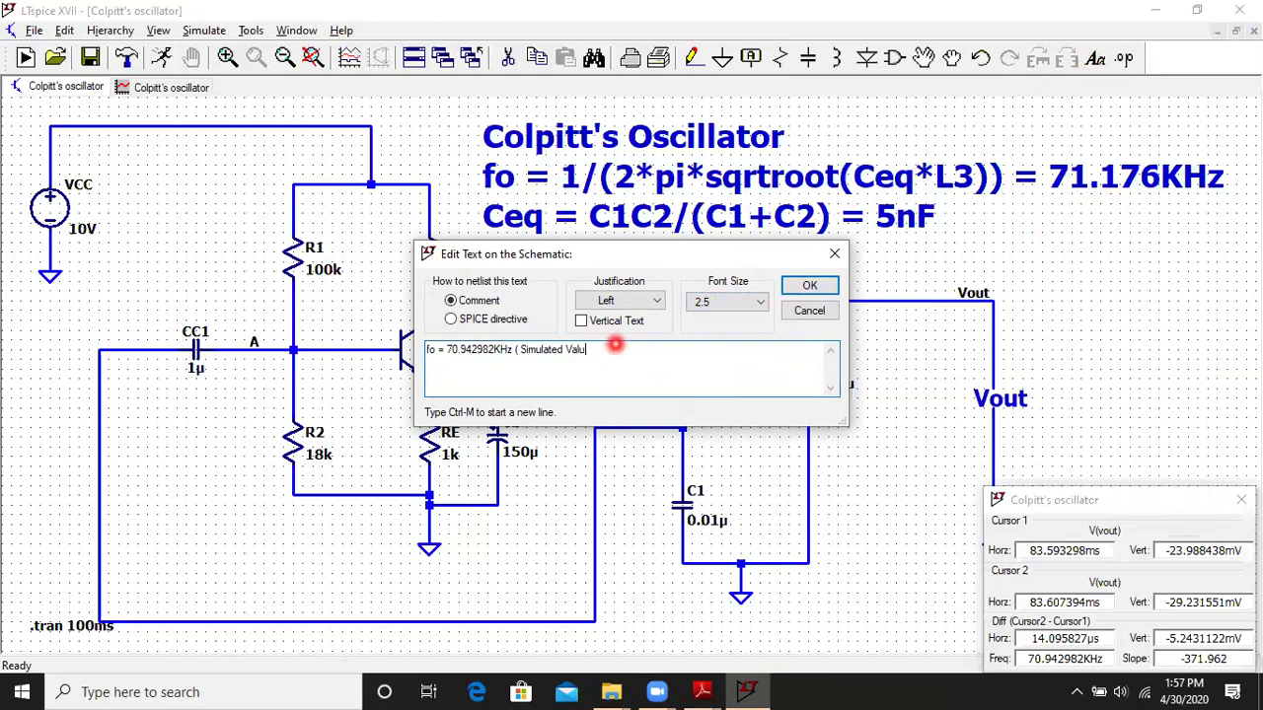
key("Return")
left_click(653, 258)
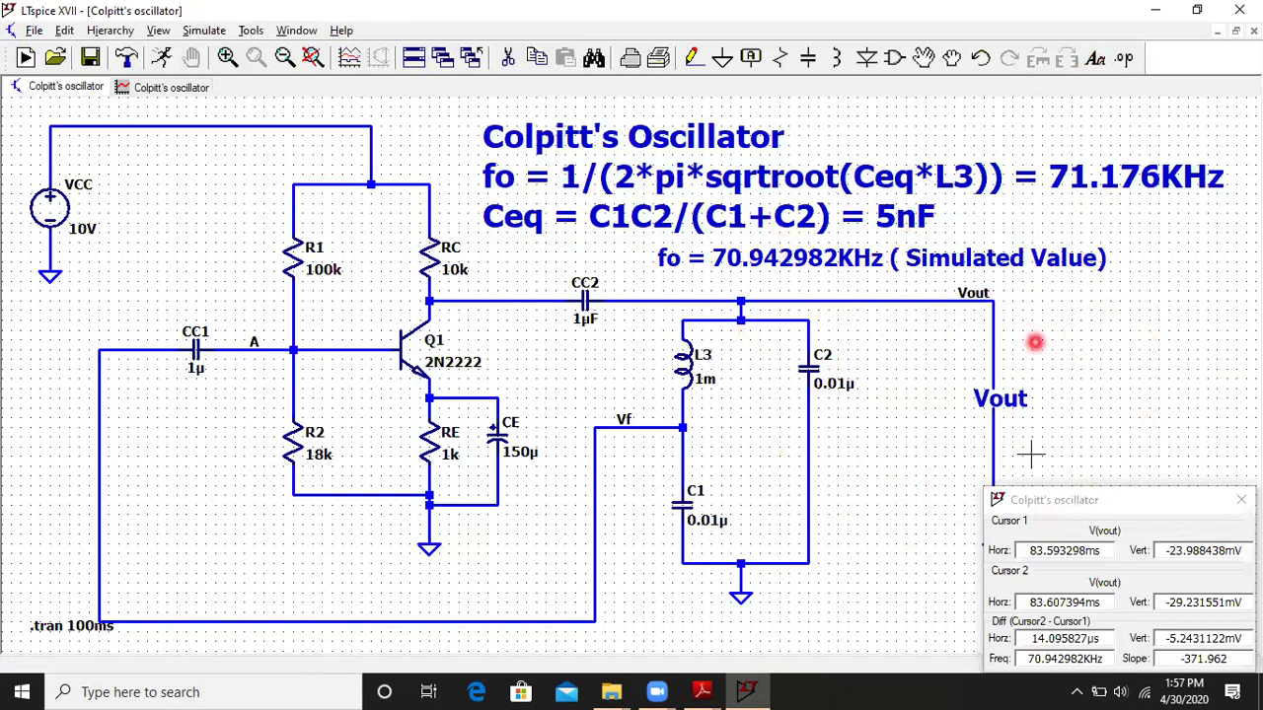
Show the full extent of the V(vout) waveform and dismiss the cursor readout.
left_click(166, 87)
left_click(312, 60)
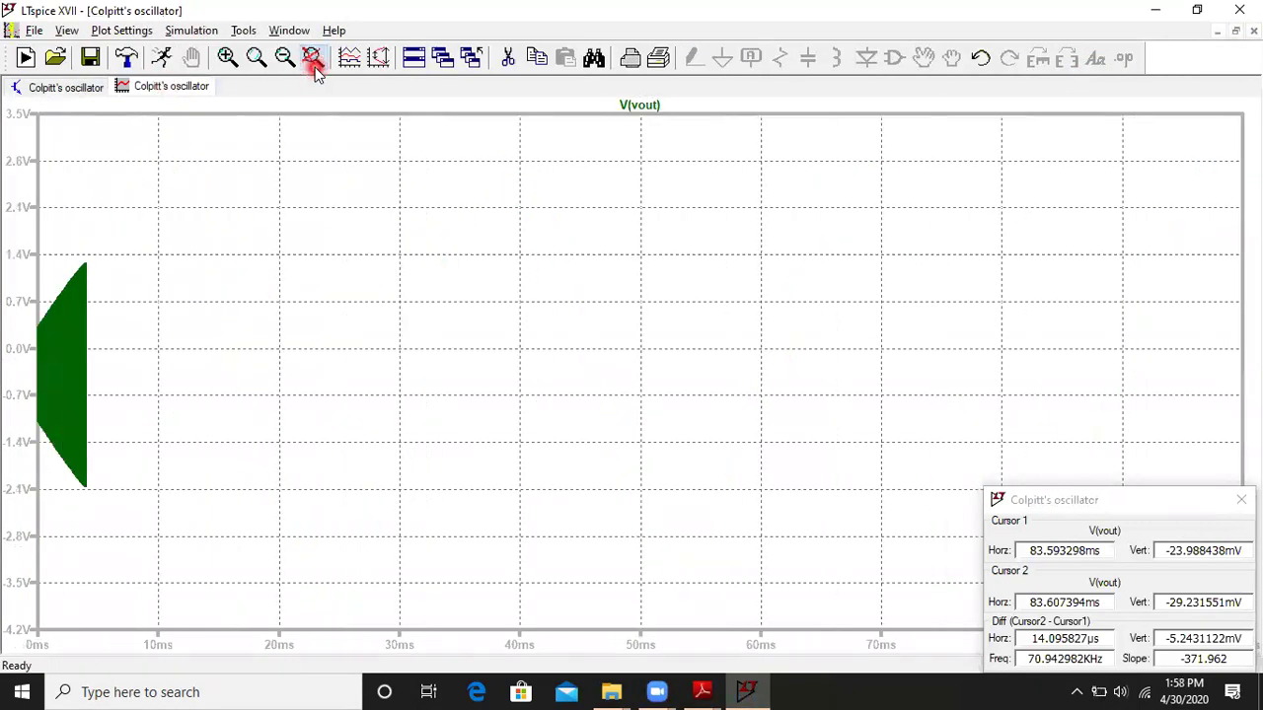
left_click(50, 242)
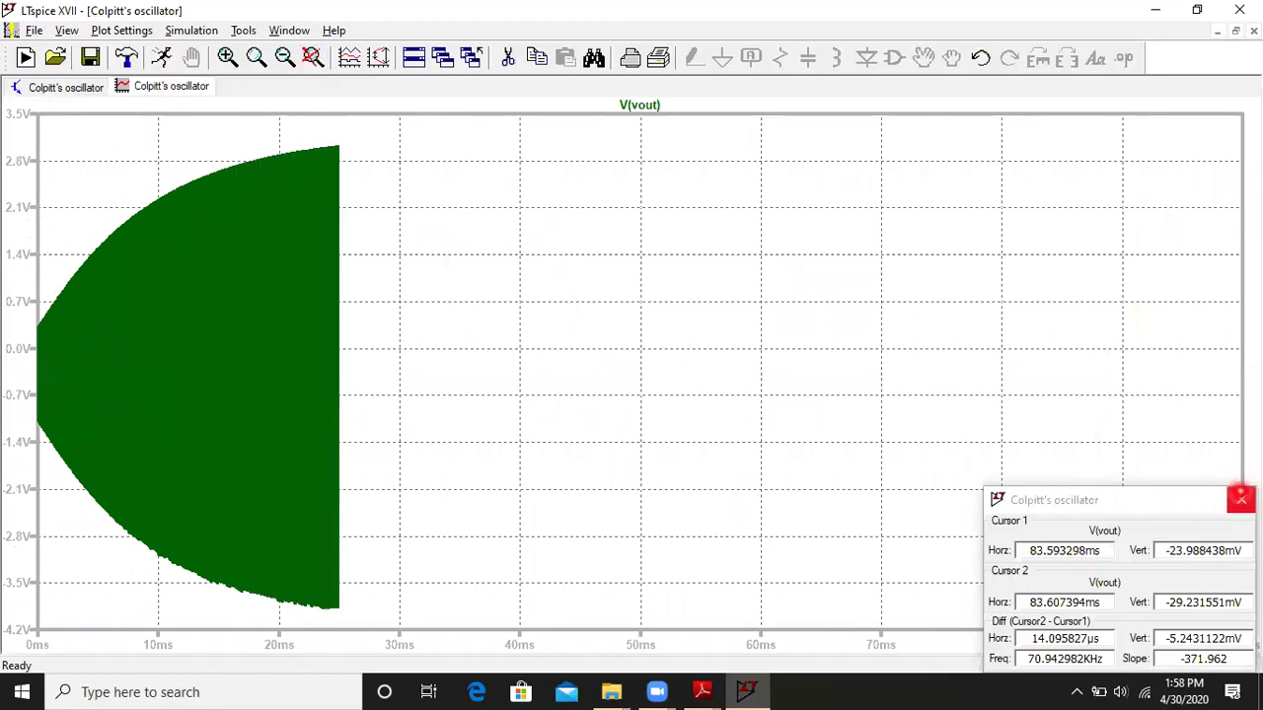
left_click(1242, 498)
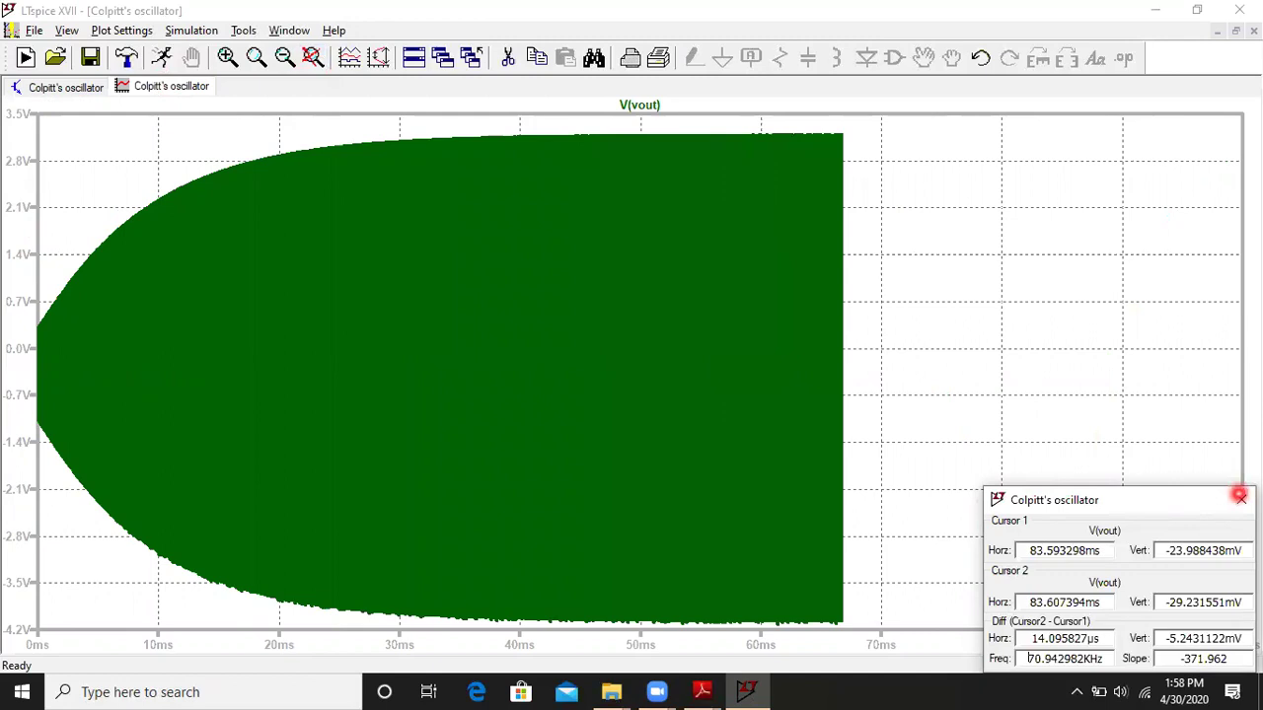
left_click(1240, 497)
right_click(1240, 498)
left_click(1239, 496)
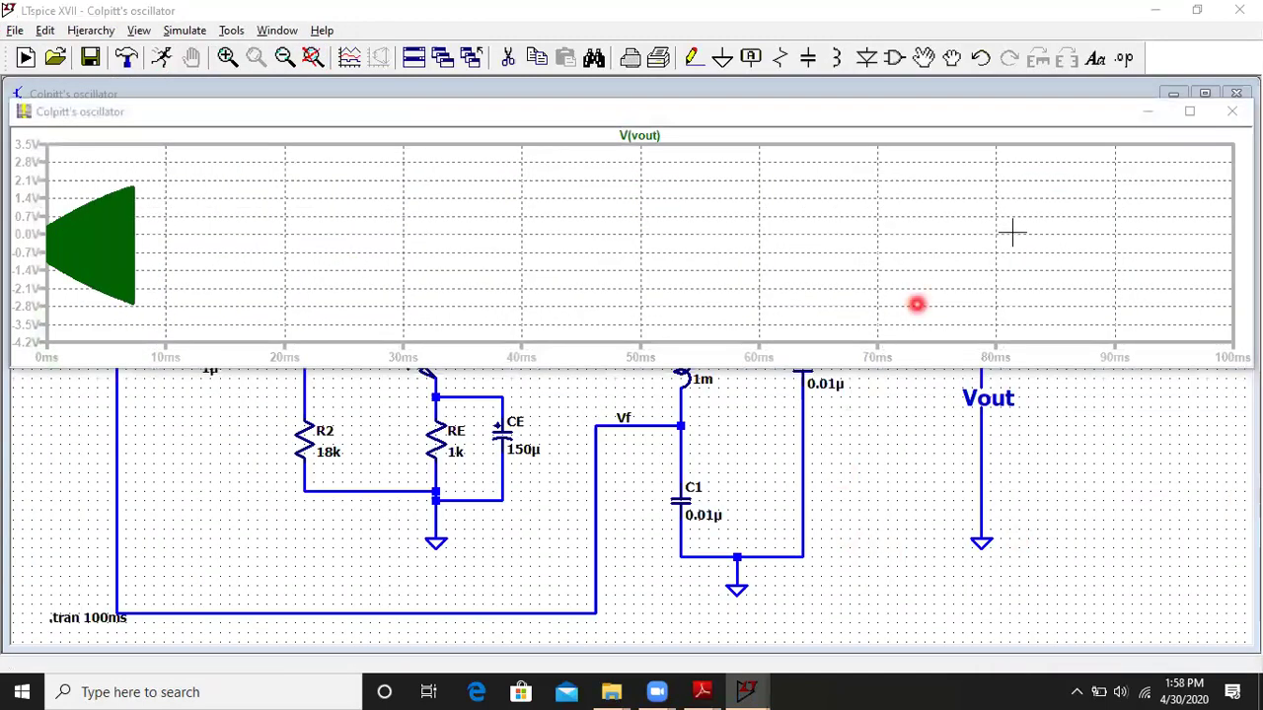
Close the V(vout) waveform window so only the schematic stays open.
left_click(1192, 109)
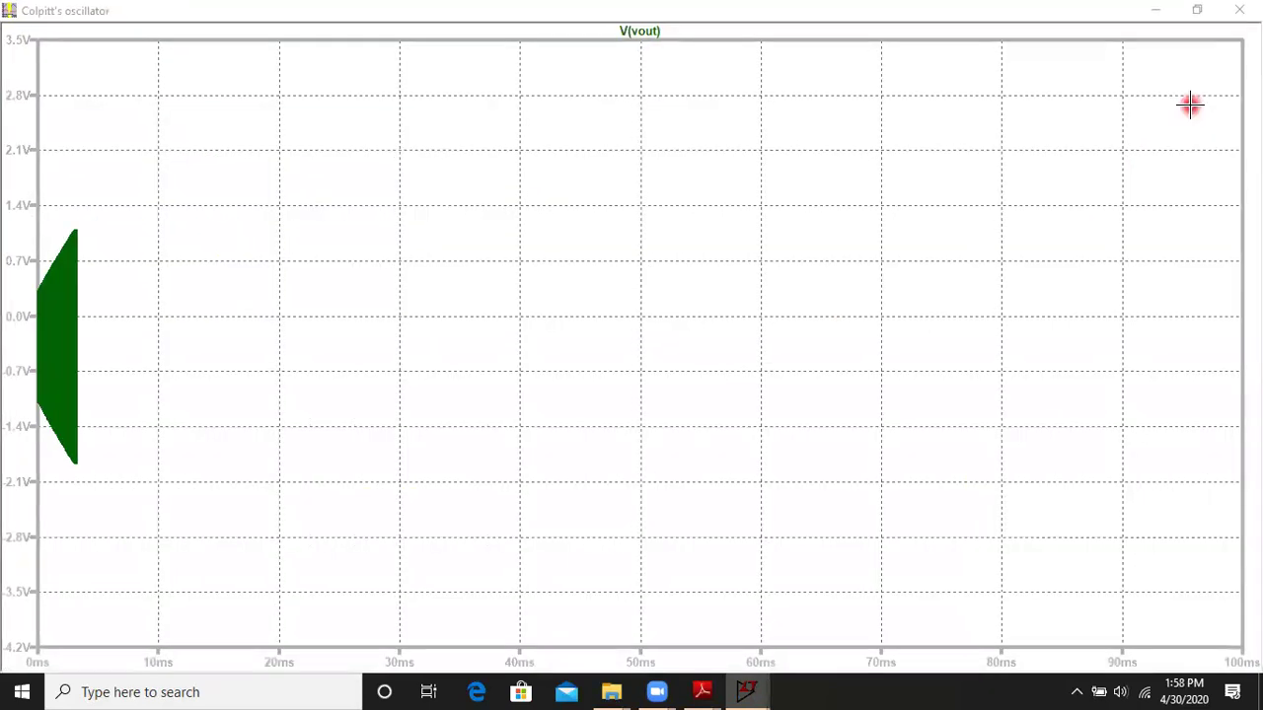
left_click(1196, 12)
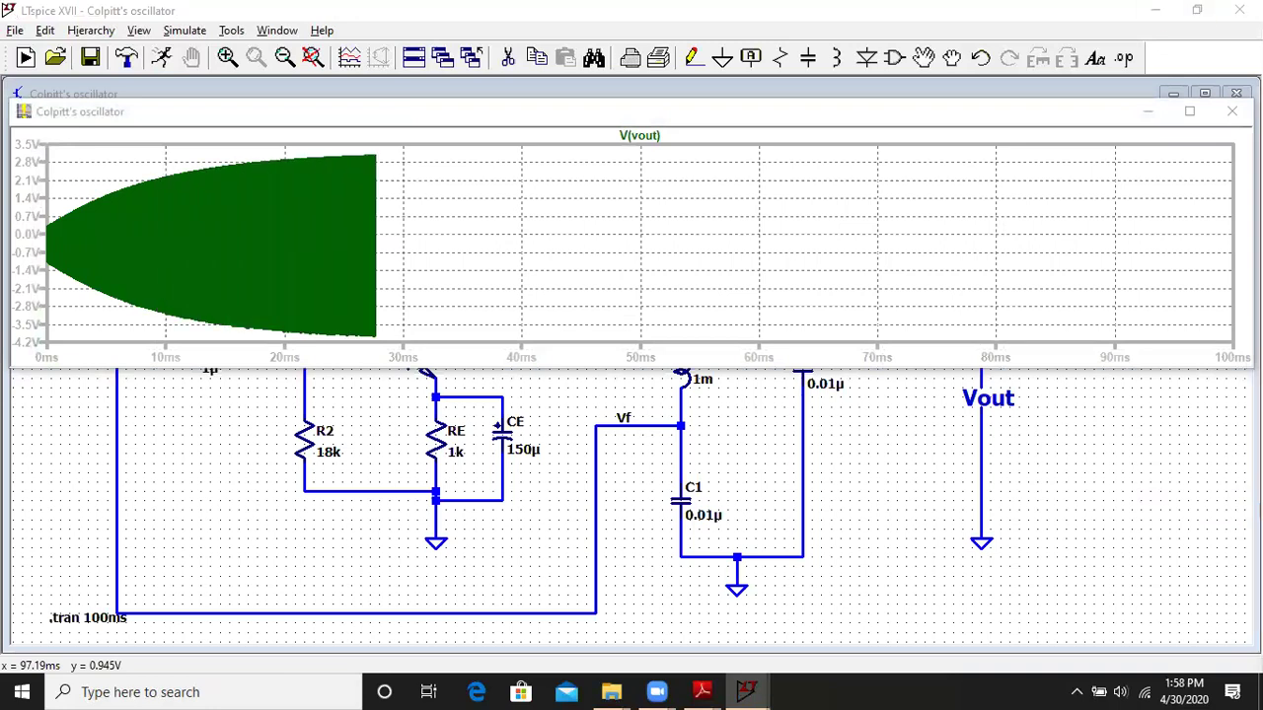
left_click(1231, 109)
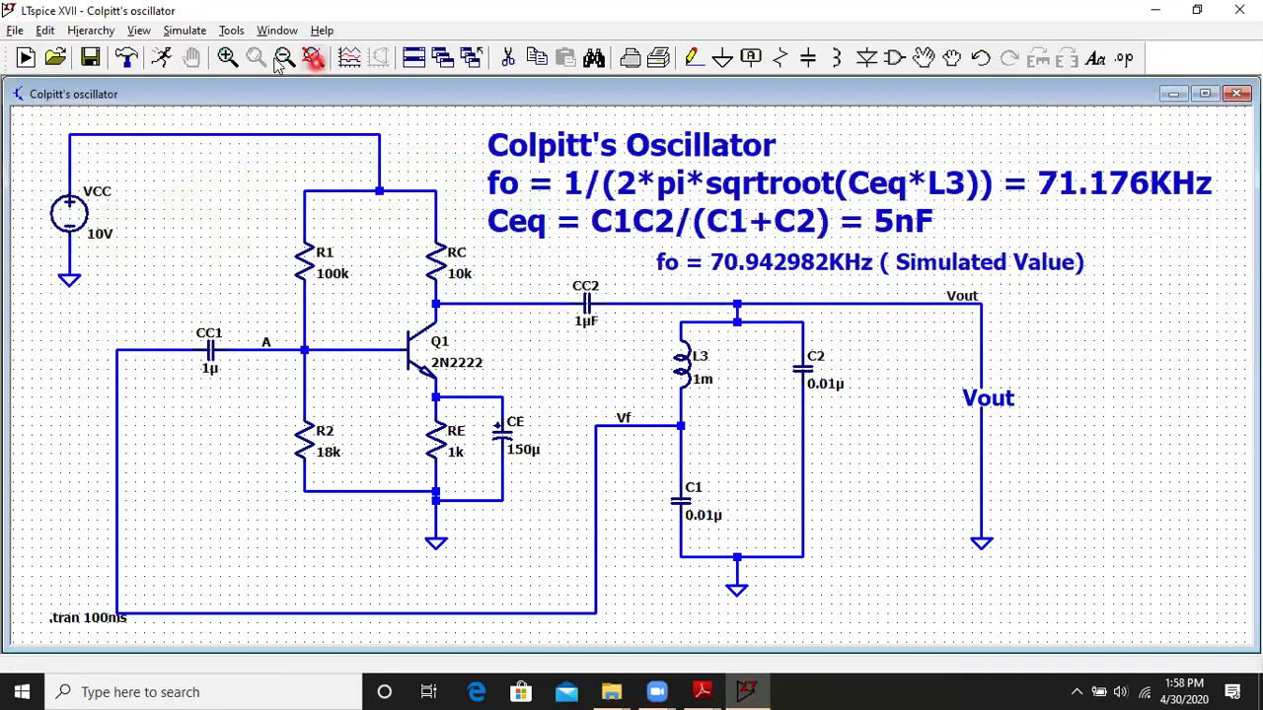
Run the simulation again, probe the Vout node, and show its full waveform in a maximized plot window.
left_click(184, 30)
left_click(189, 49)
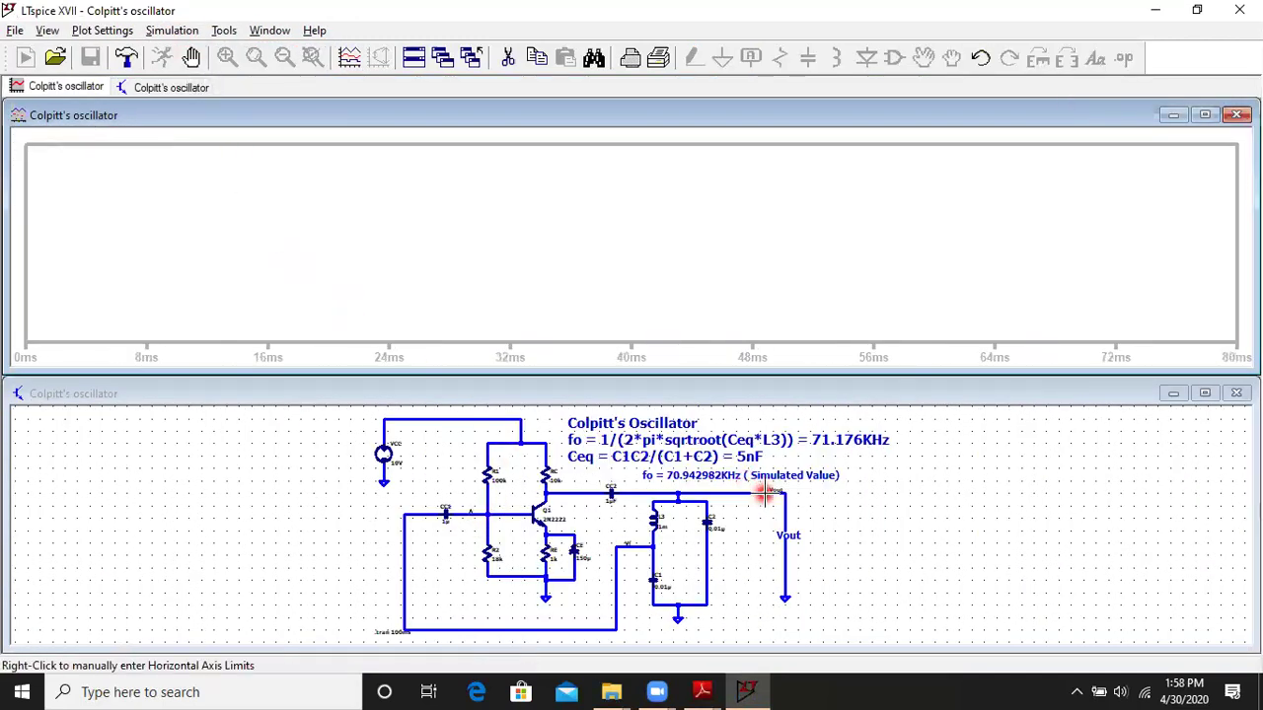
left_click(766, 493)
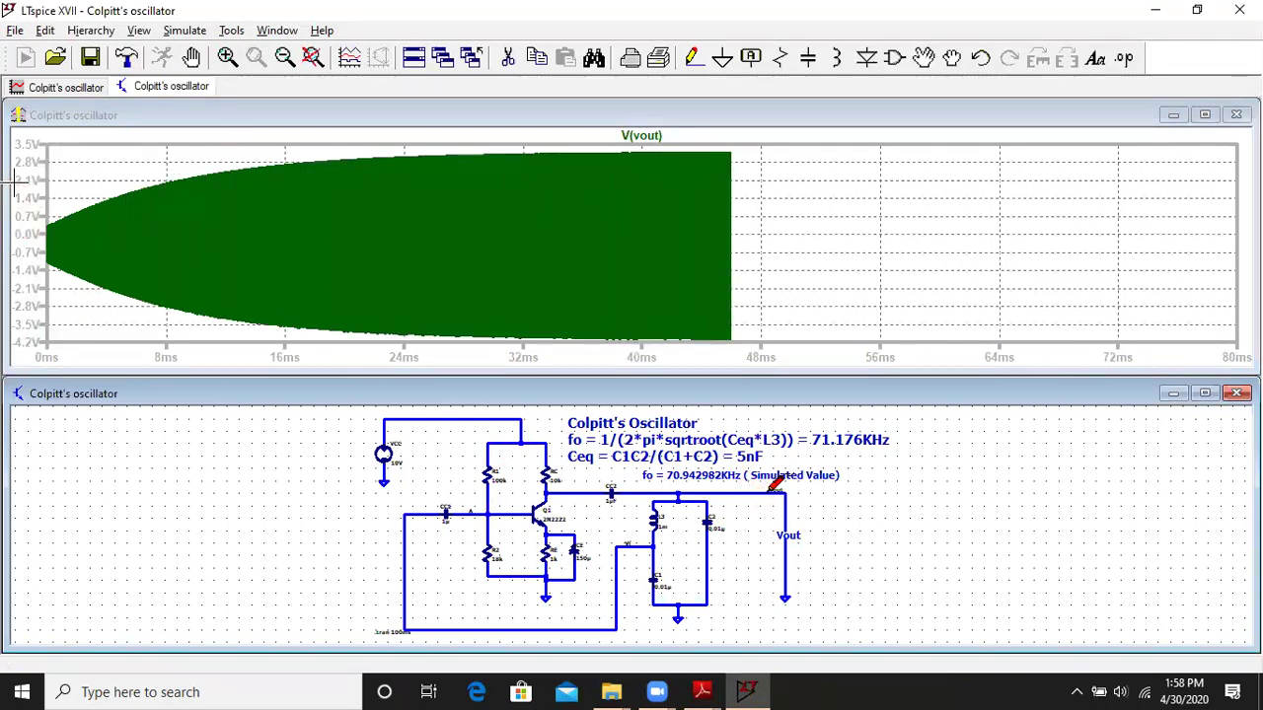
left_click(1201, 114)
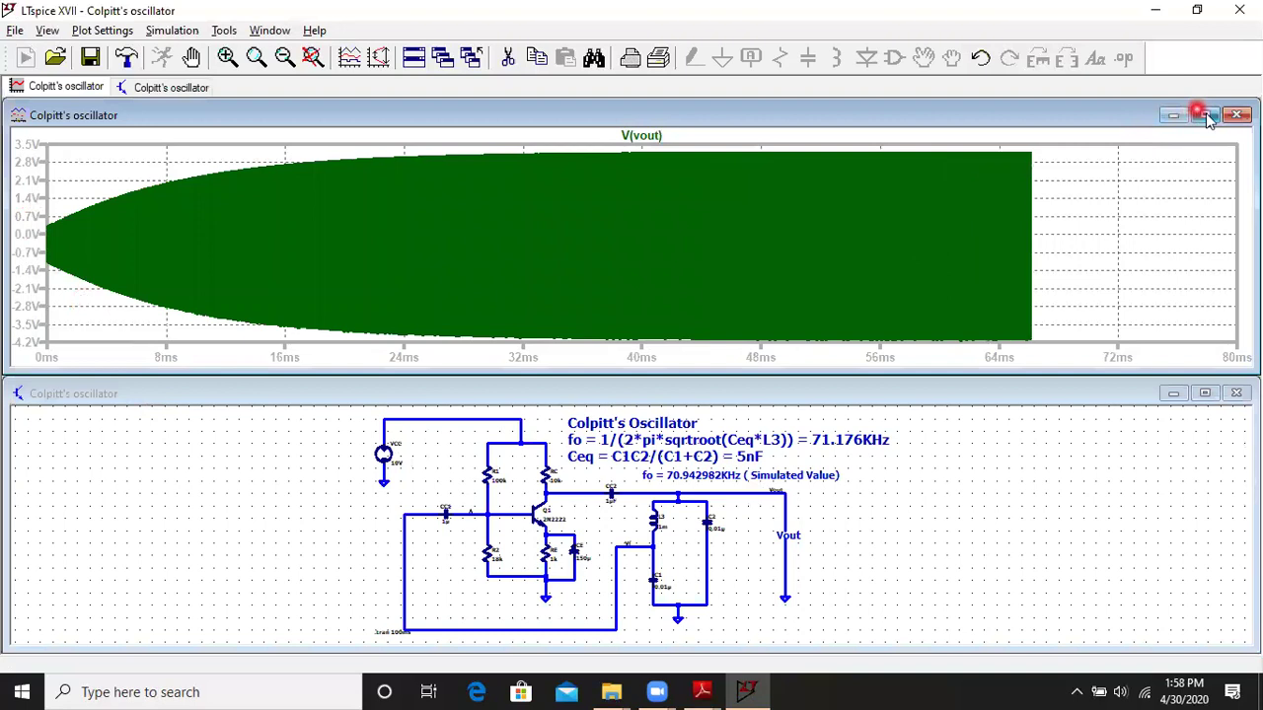
left_click(1205, 114)
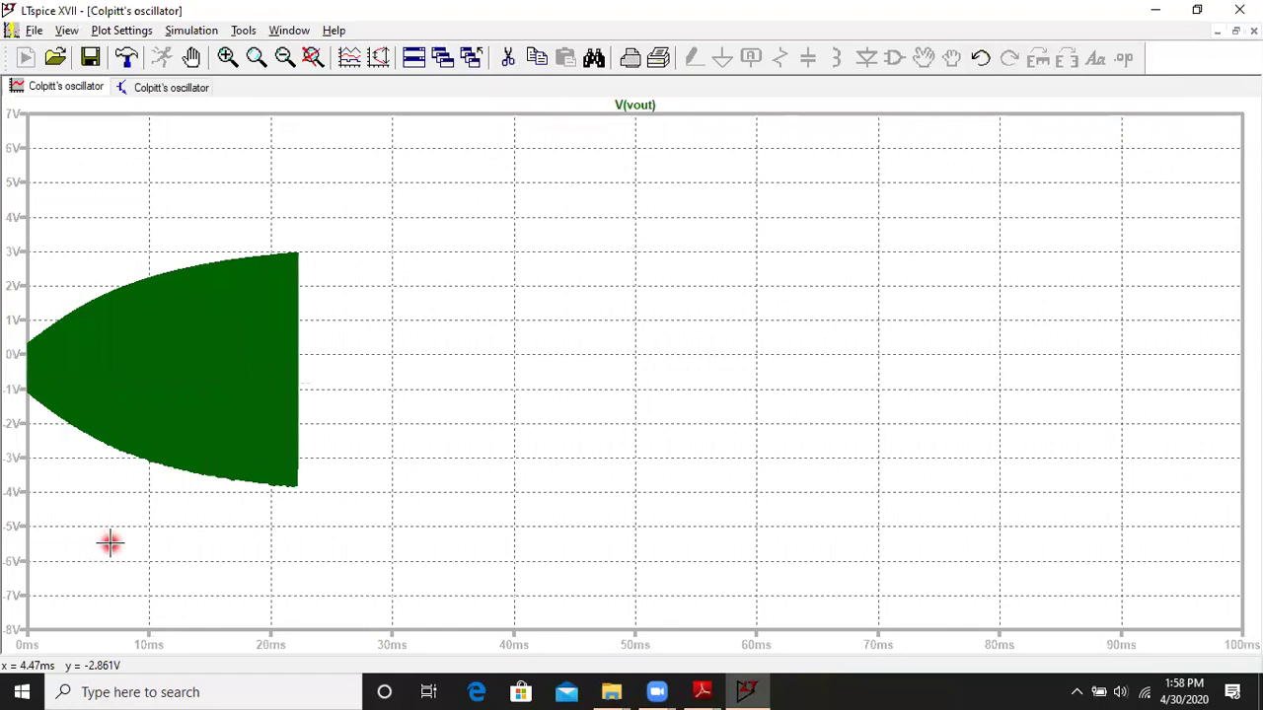
left_click(311, 58)
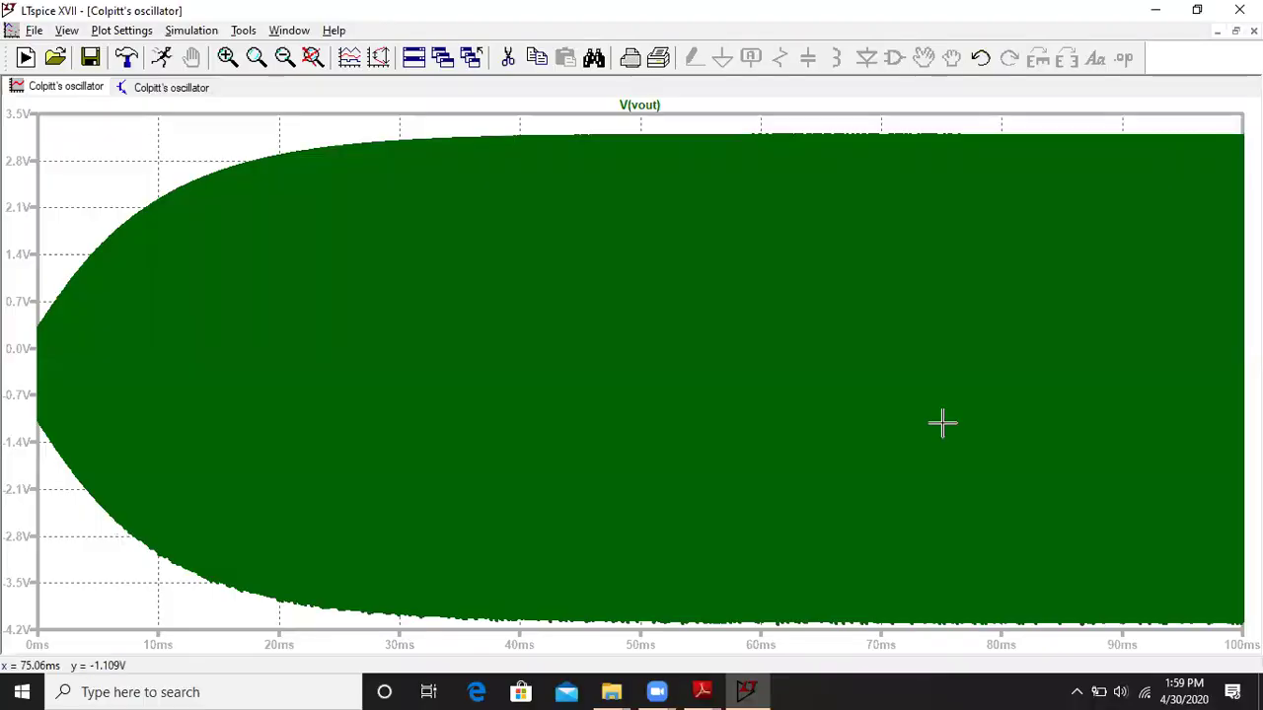
Examine the oscillation startup of V(vout) over the first 500 µs.
left_click_drag(100, 544, 8, 212)
left_click_drag(39, 274, 142, 533)
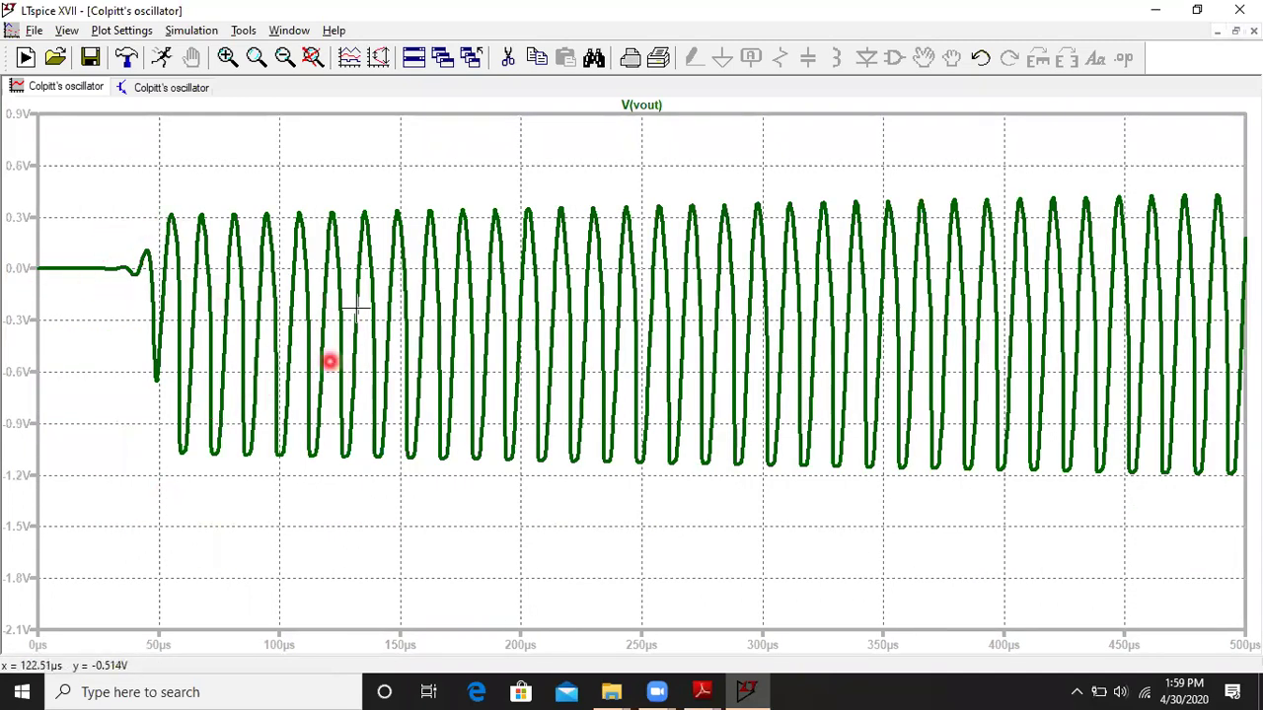
Show the full extent of the V(vout) waveform and return to the Colpitts oscillator schematic.
left_click(313, 59)
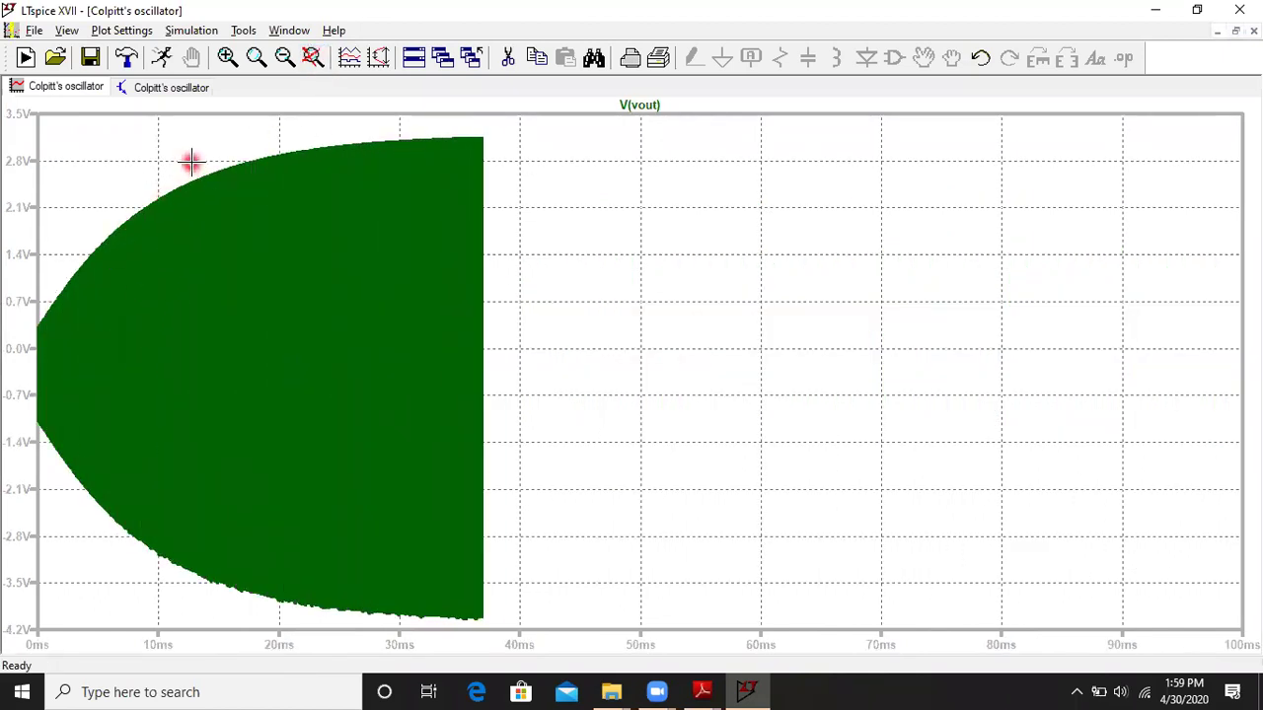
left_click(155, 87)
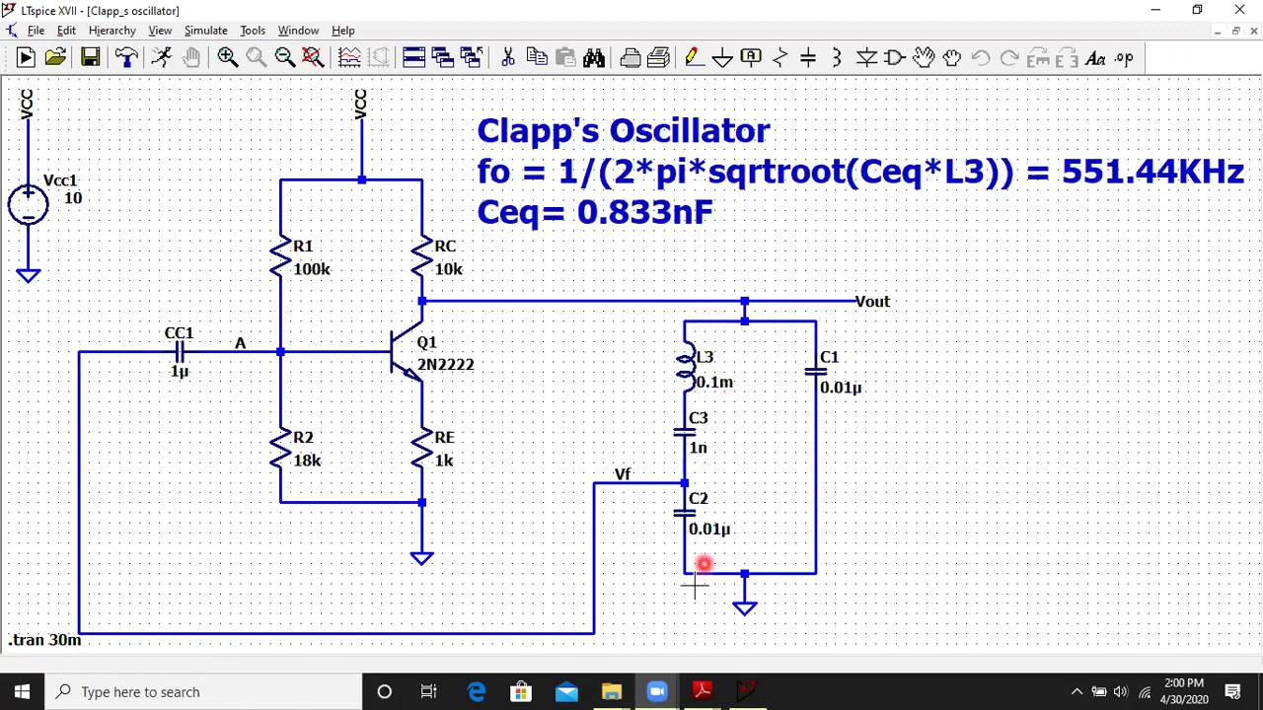
Arrange the Clapp's oscillator schematic window beside the handwritten notes in ecad_pre_lecture_41.pdf.
double_click(202, 8)
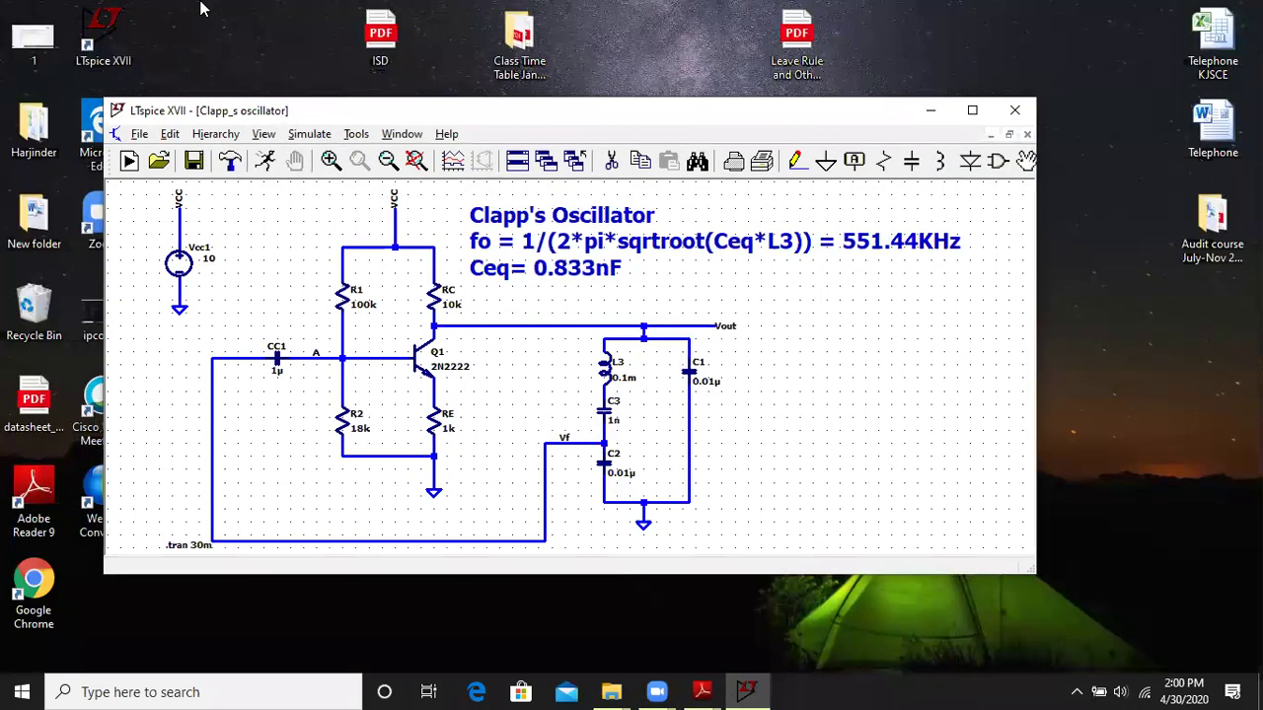
left_click_drag(533, 115, 962, 93)
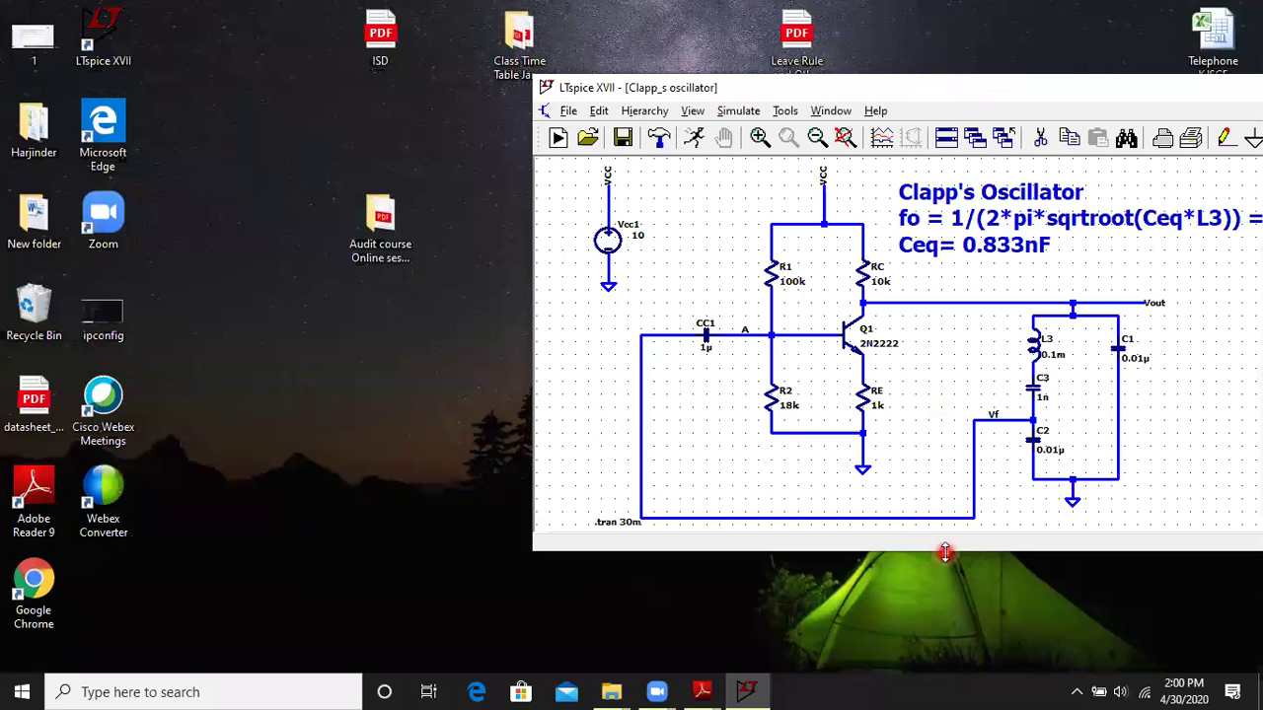
left_click_drag(945, 553, 946, 659)
mouse_move(702, 691)
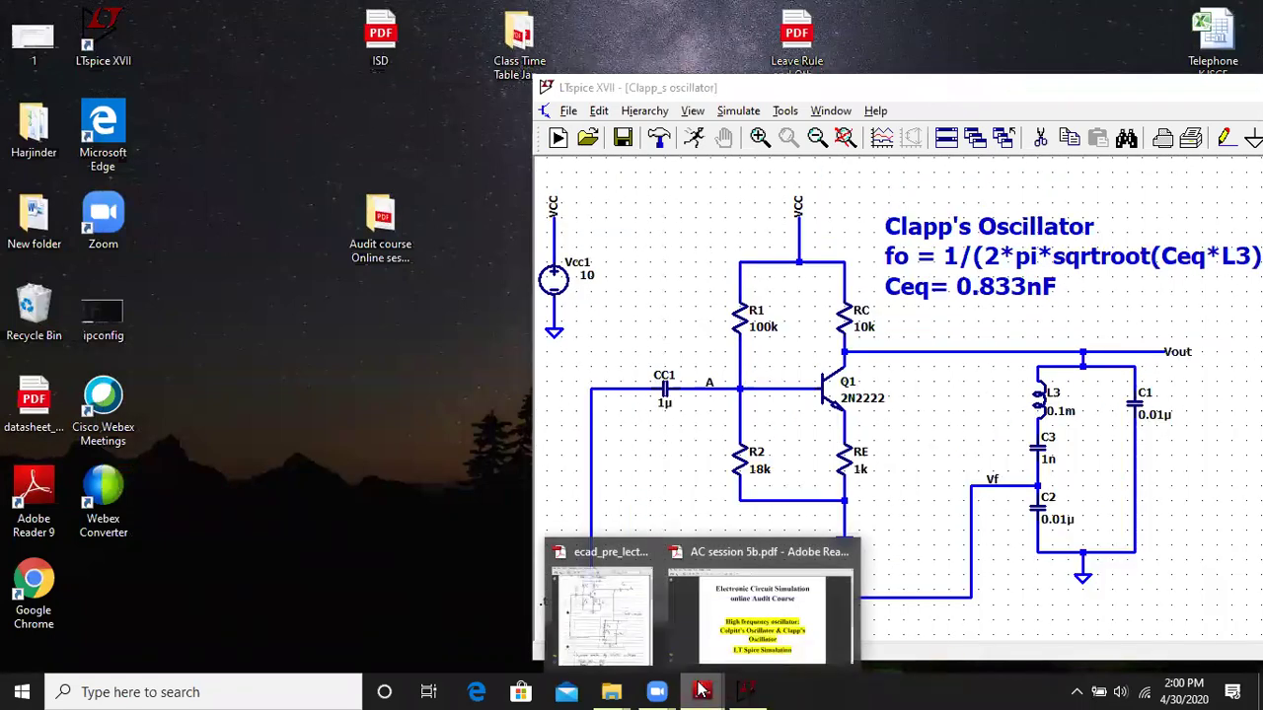
left_click(611, 620)
scroll(385, 313, "up", 1)
scroll(385, 313, "down", 1)
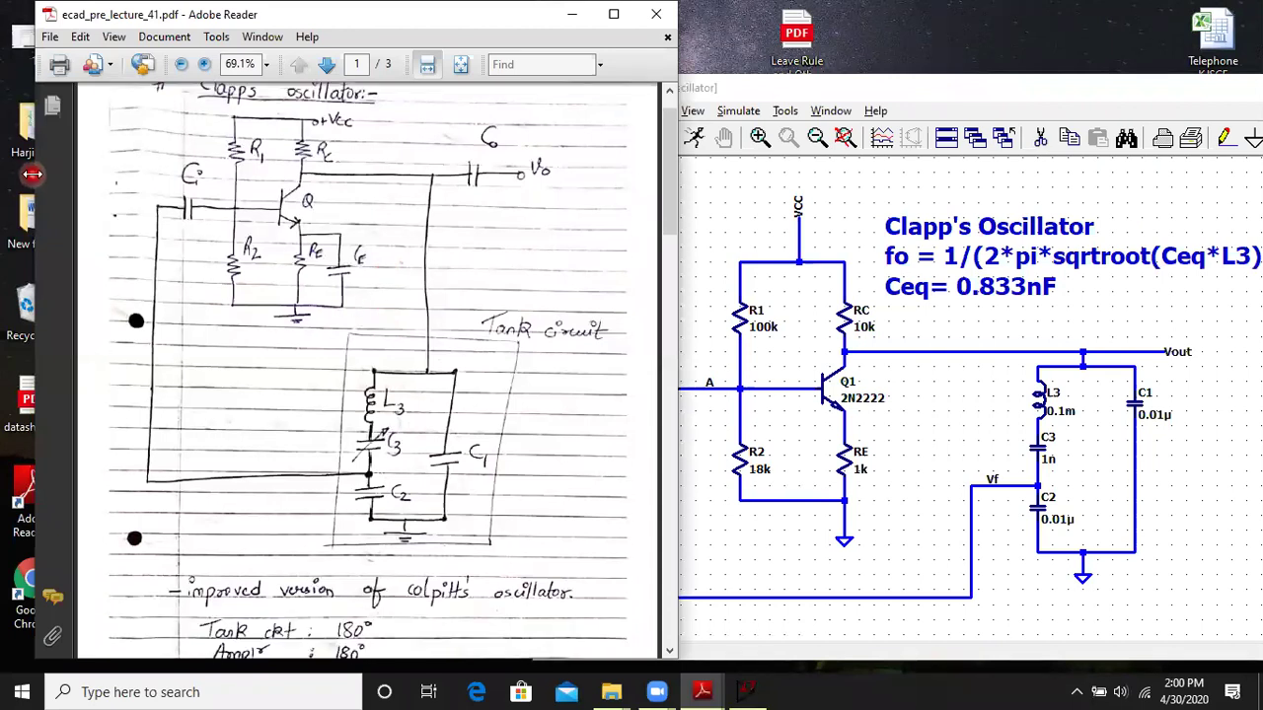
left_click_drag(9, 179, 2, 178)
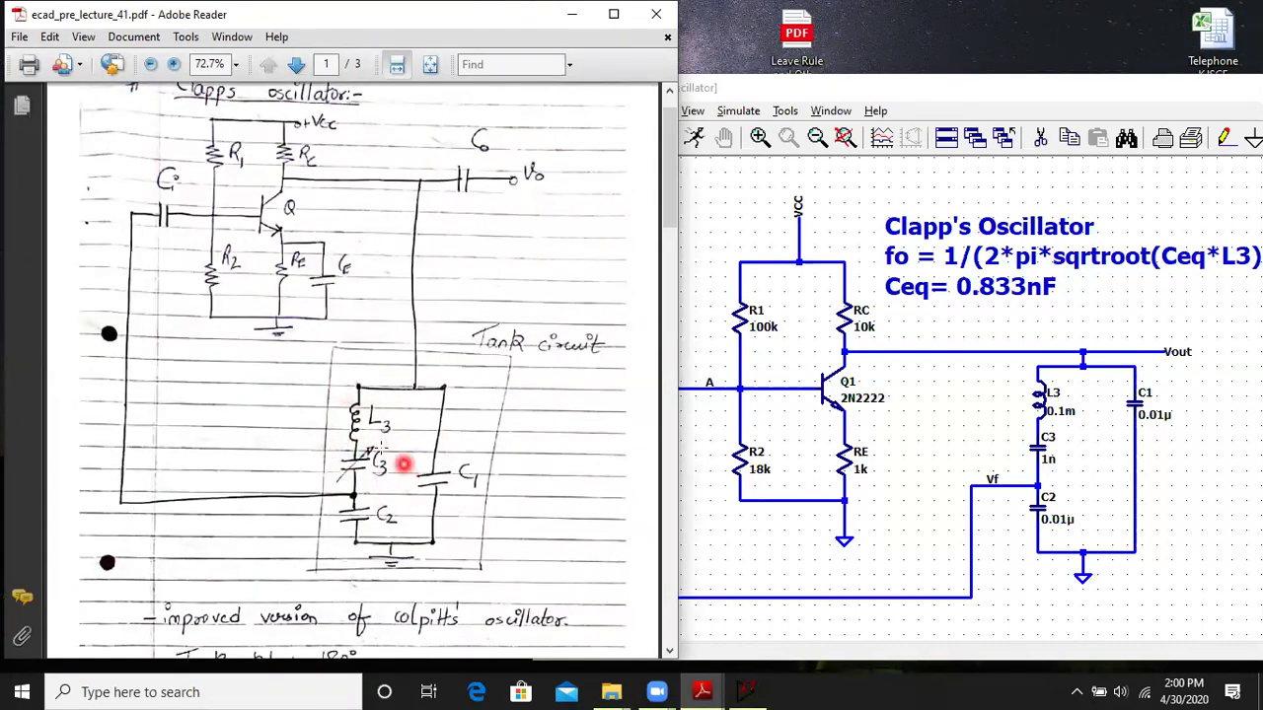
Examine the Clapp's oscillator notes: the tank circuit, the Ceq derivation, the fo formula and the listed advantages.
scroll(372, 437, "down", 5)
scroll(367, 437, "down", 14)
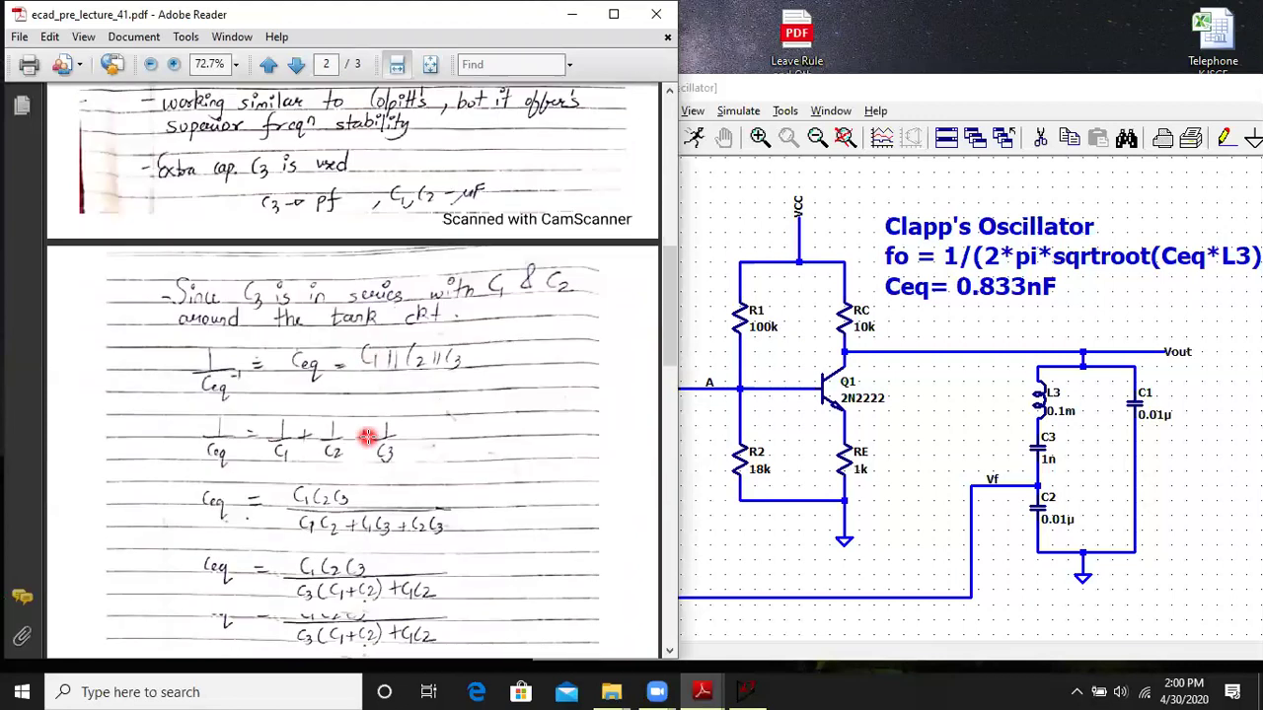
scroll(367, 437, "down", 1)
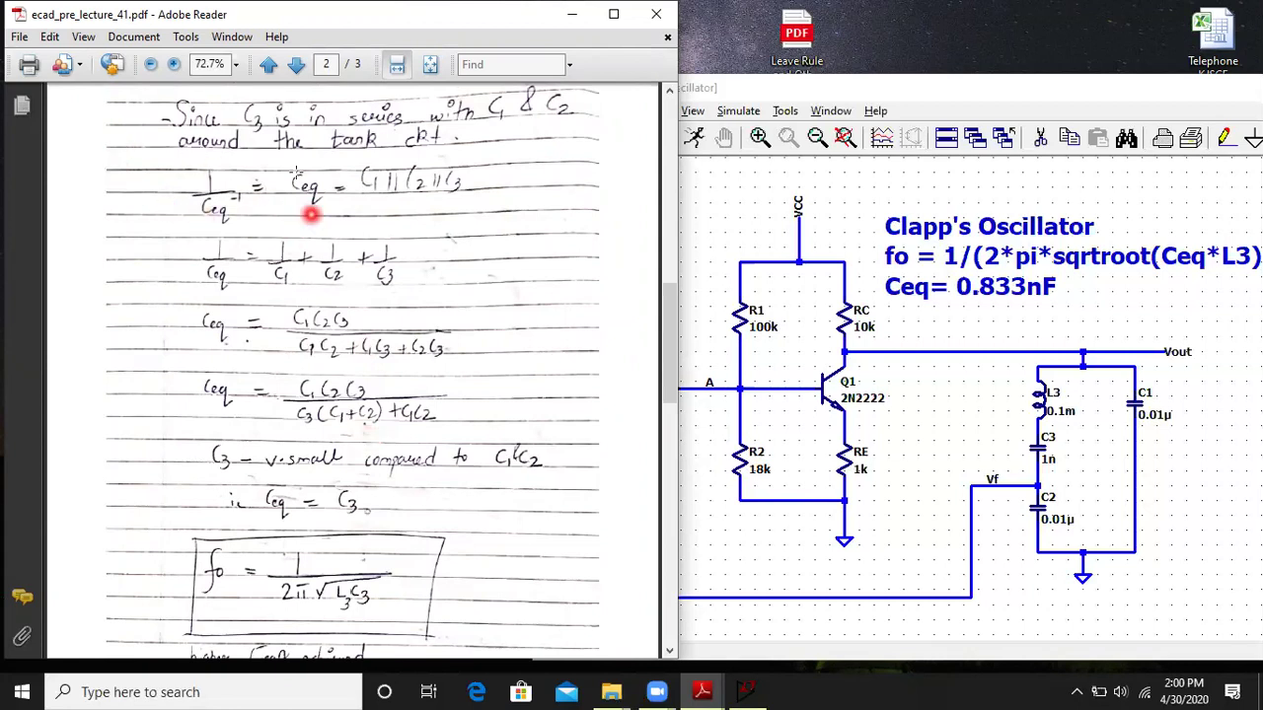
scroll(350, 370, "down", 2)
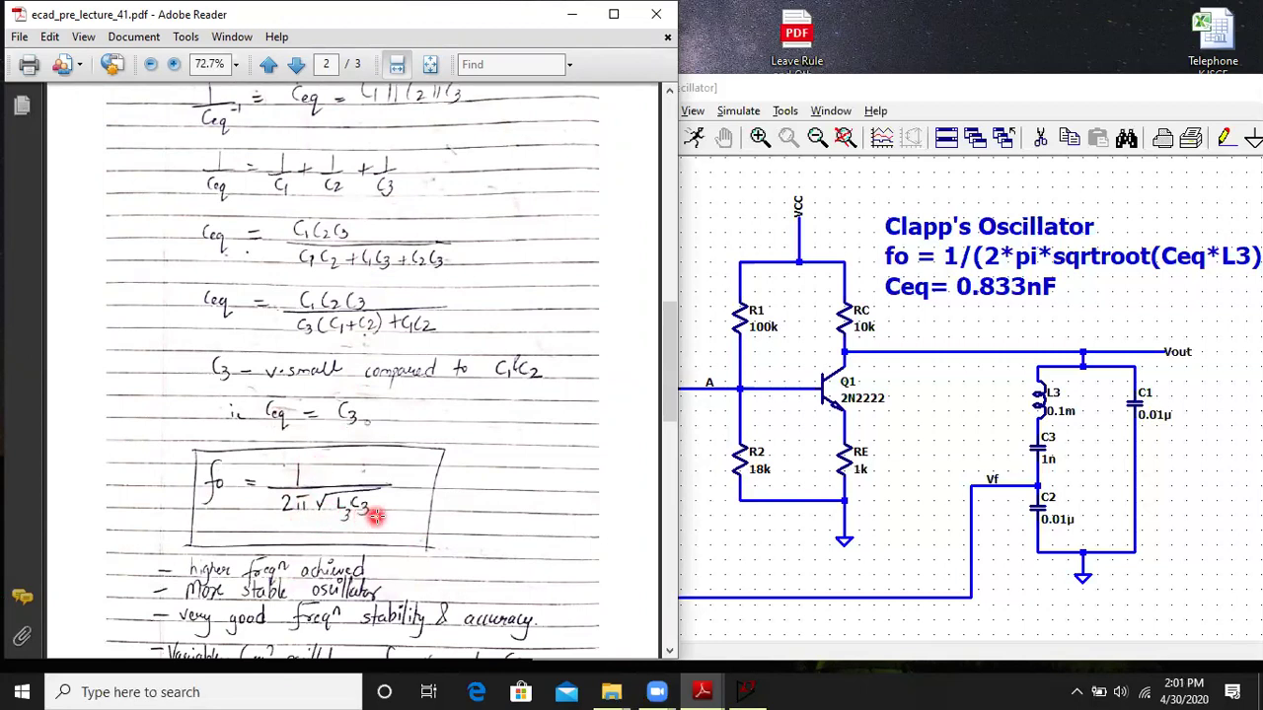
scroll(405, 517, "down", 2)
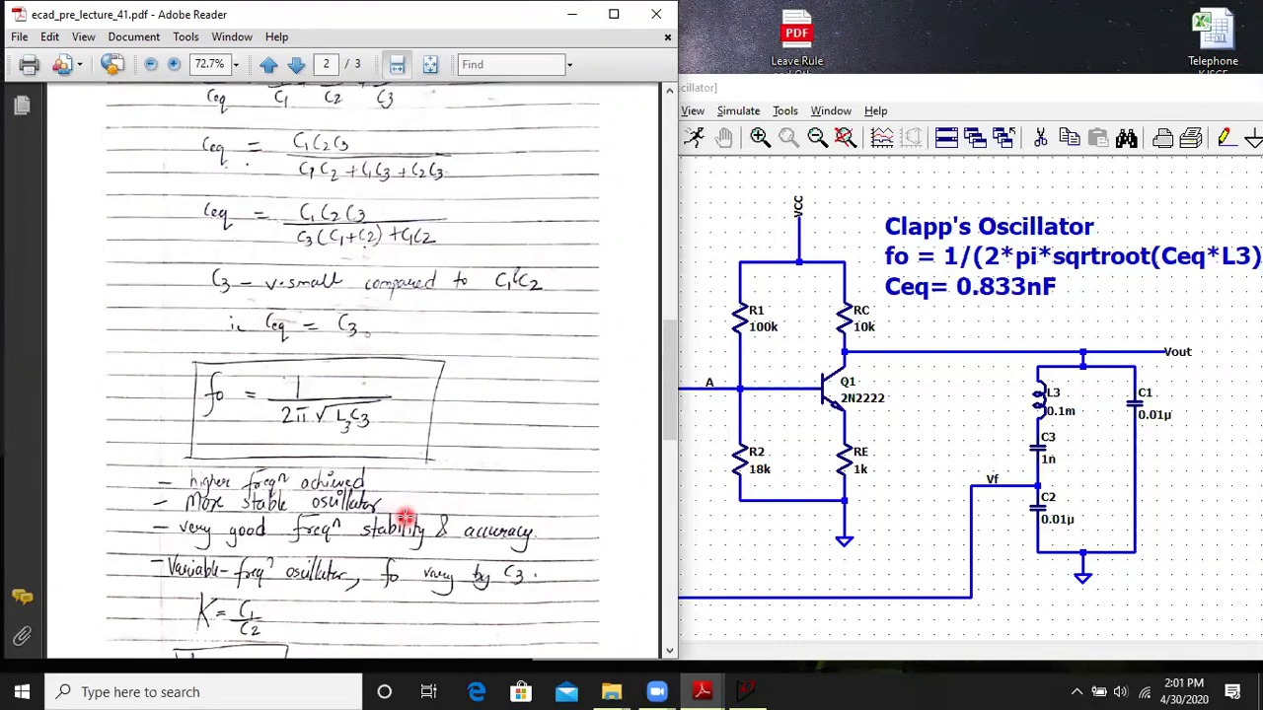
scroll(451, 390, "up", 8)
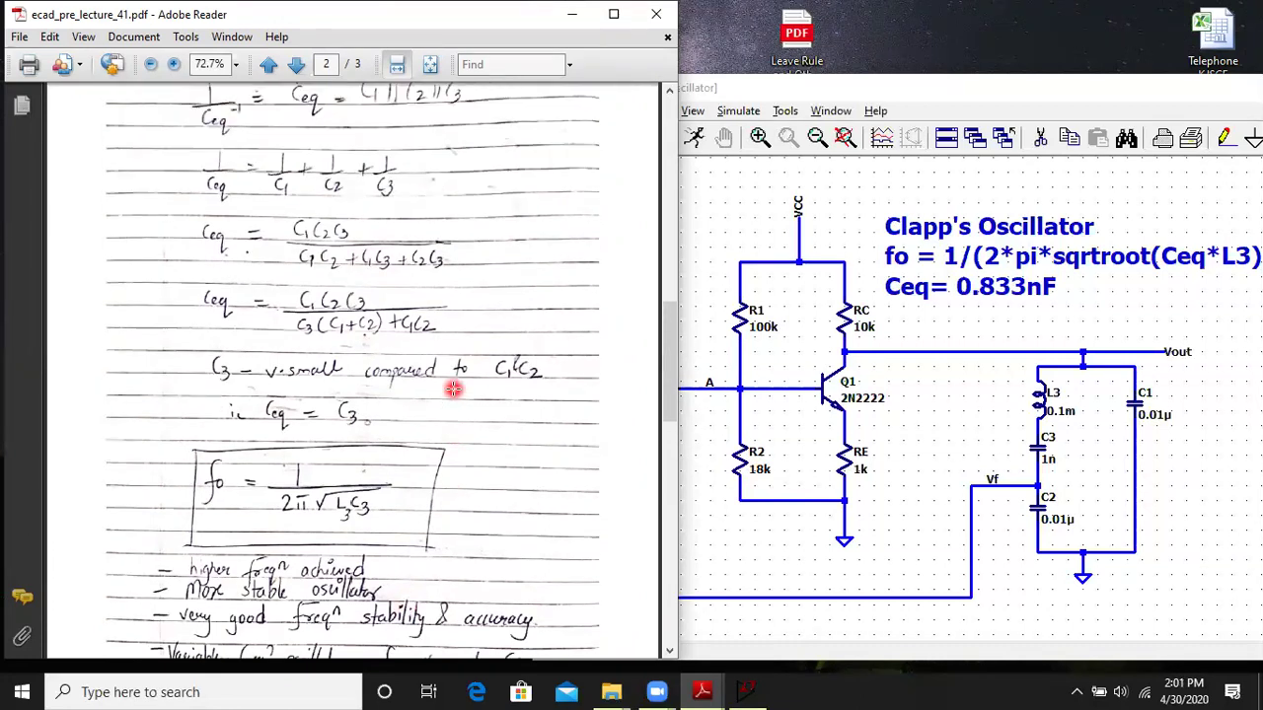
scroll(450, 389, "down", 12)
scroll(451, 390, "down", 4)
scroll(451, 389, "up", 7)
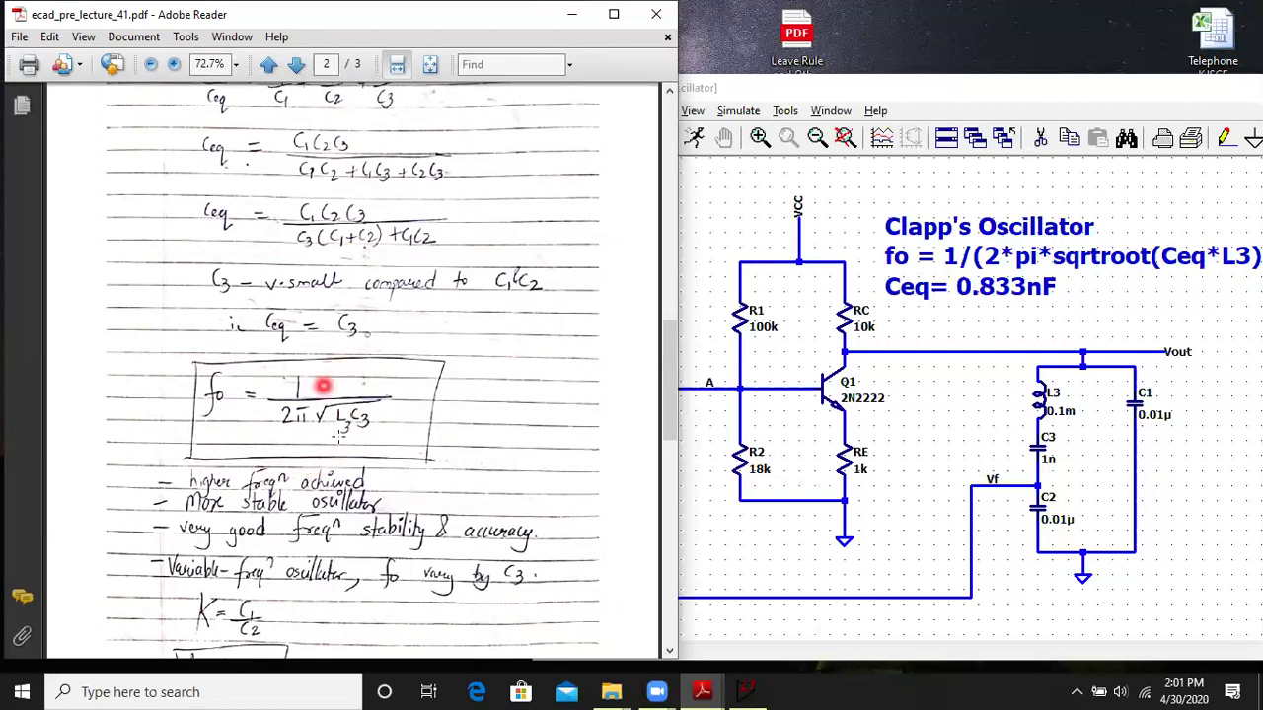
scroll(303, 267, "up", 10)
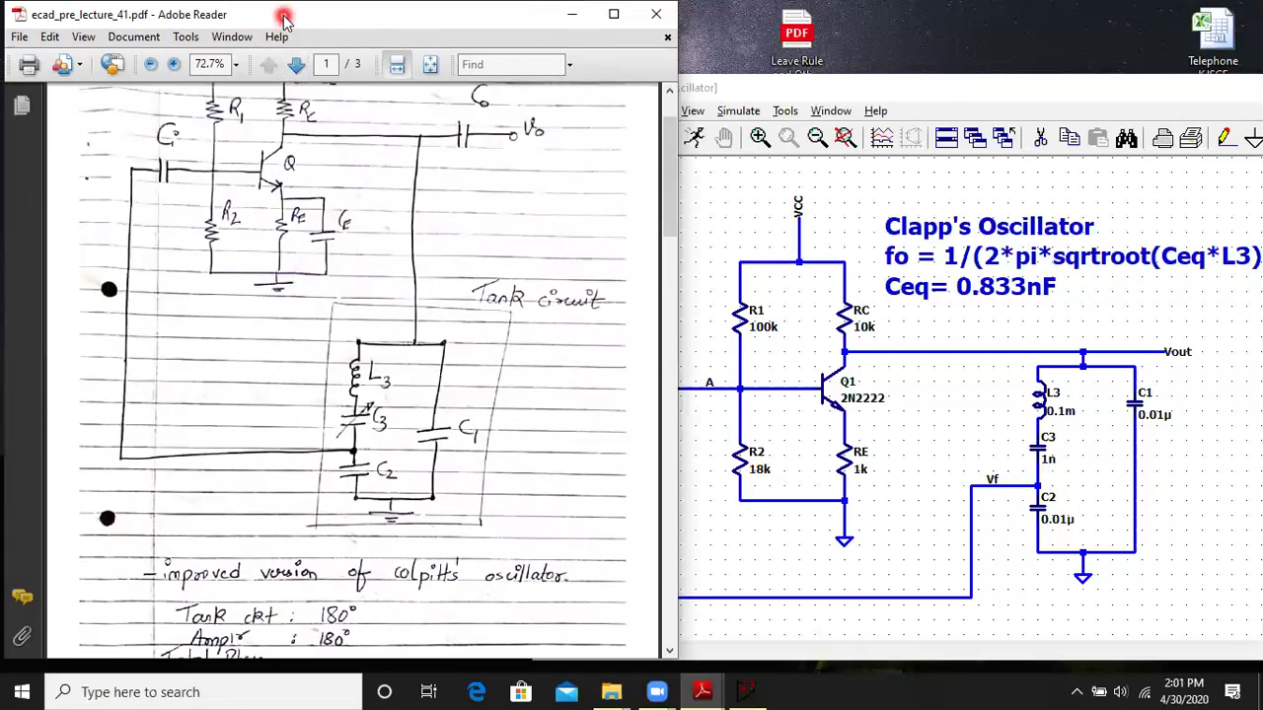
left_click_drag(281, 18, 279, 18)
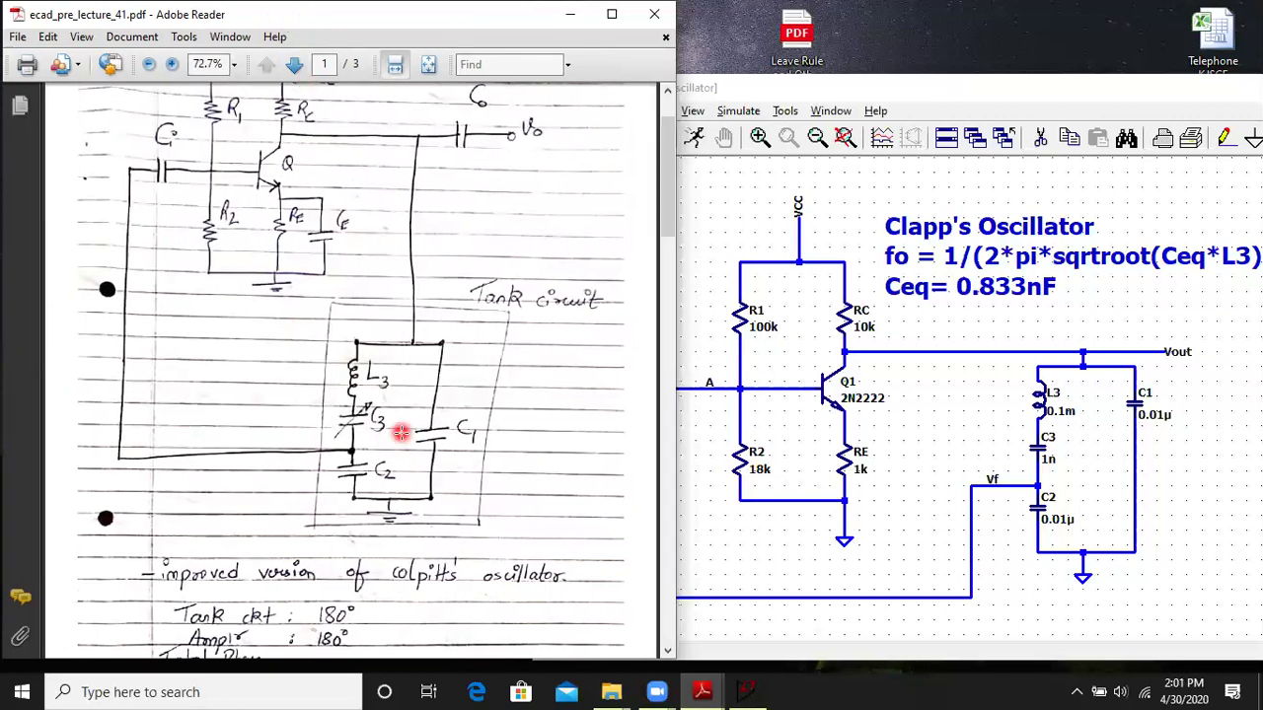
scroll(401, 395, "down", 5)
scroll(401, 432, "up", 5)
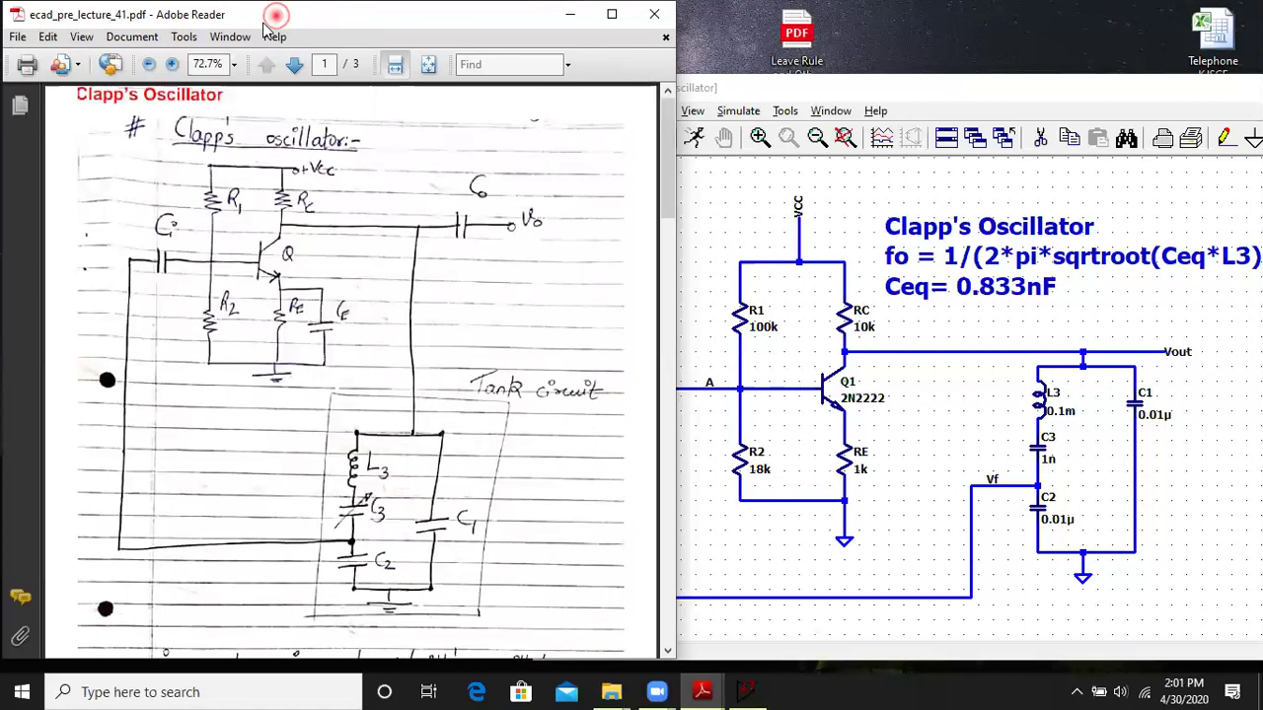
Close the ecad_pre_lecture_41.pdf notes and maximize the Clapp's oscillator schematic window.
left_click_drag(264, 24, 185, 109)
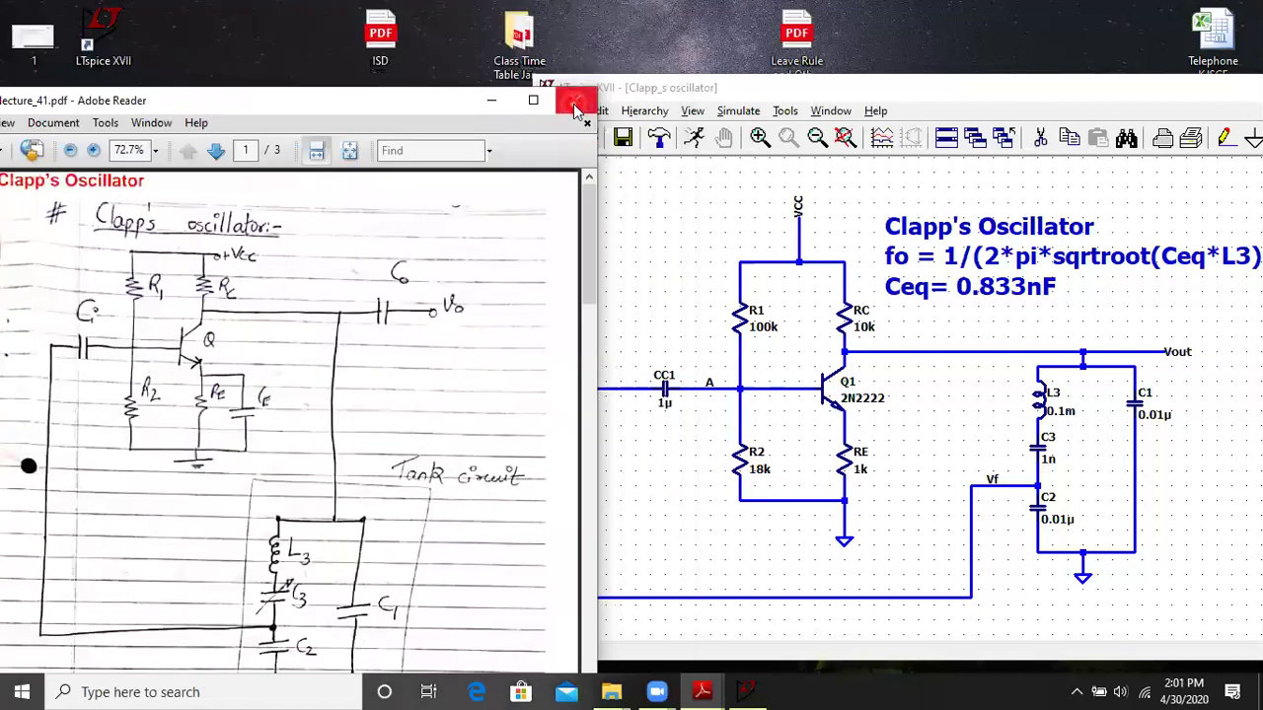
left_click(577, 103)
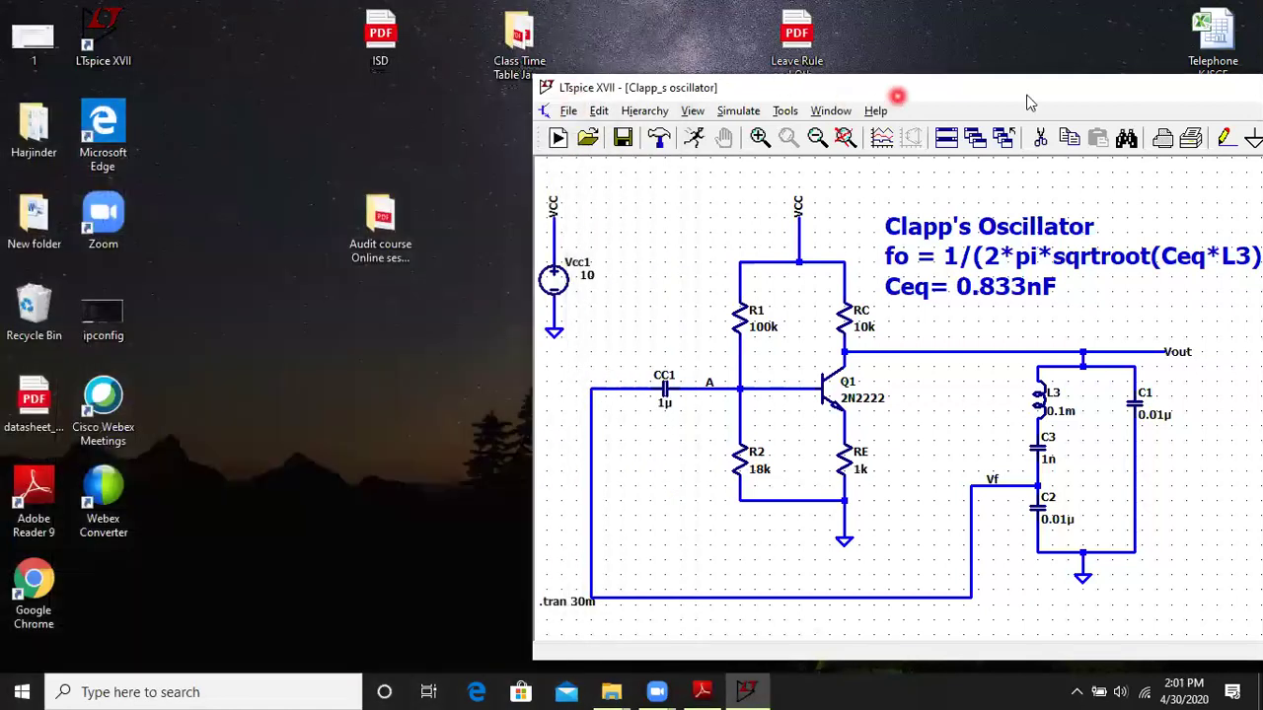
double_click(1125, 90)
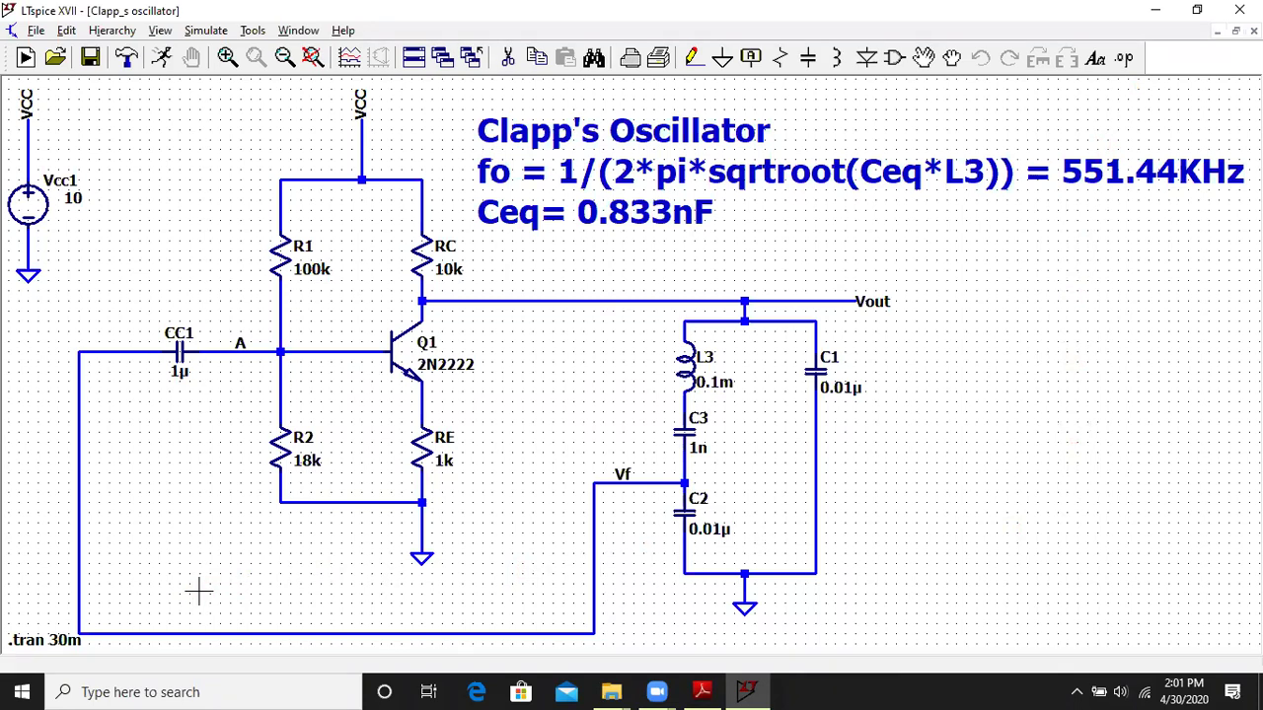
mouse_move(687, 684)
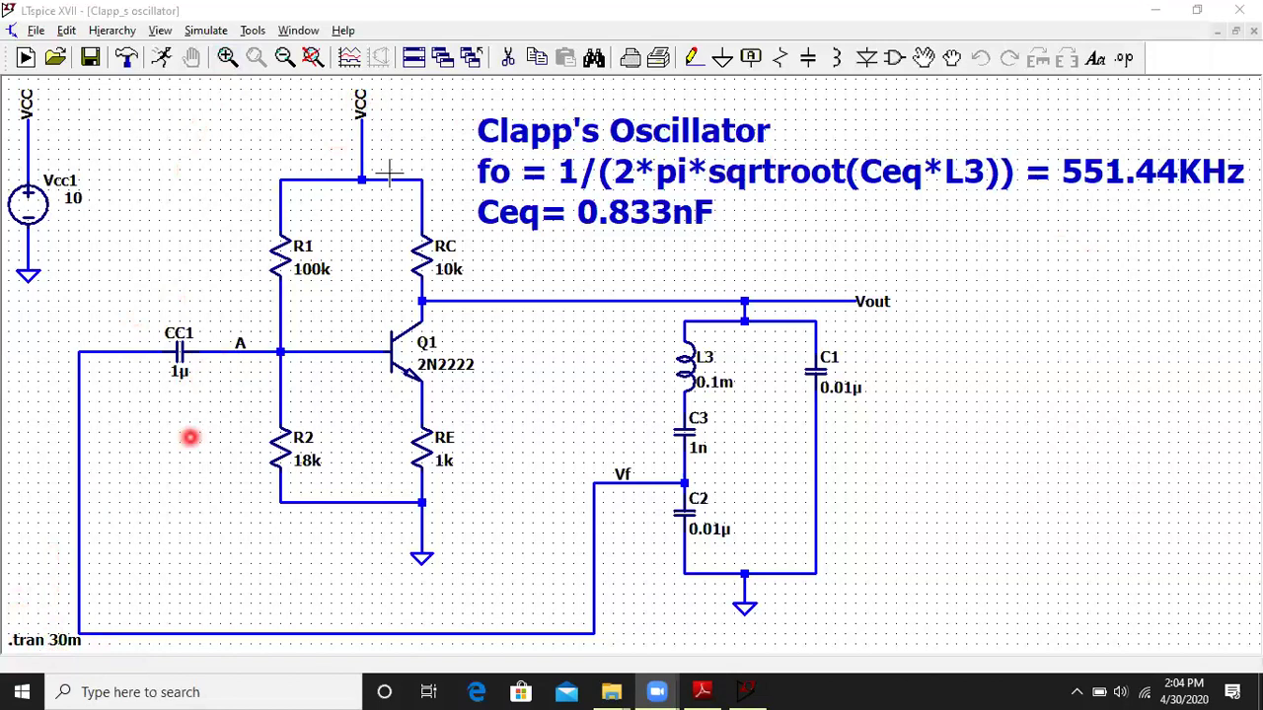
Delete the .tran 30m directive and run a new transient simulation with a stop time of 30ms.
left_click(508, 57)
left_click(62, 641)
left_click(205, 31)
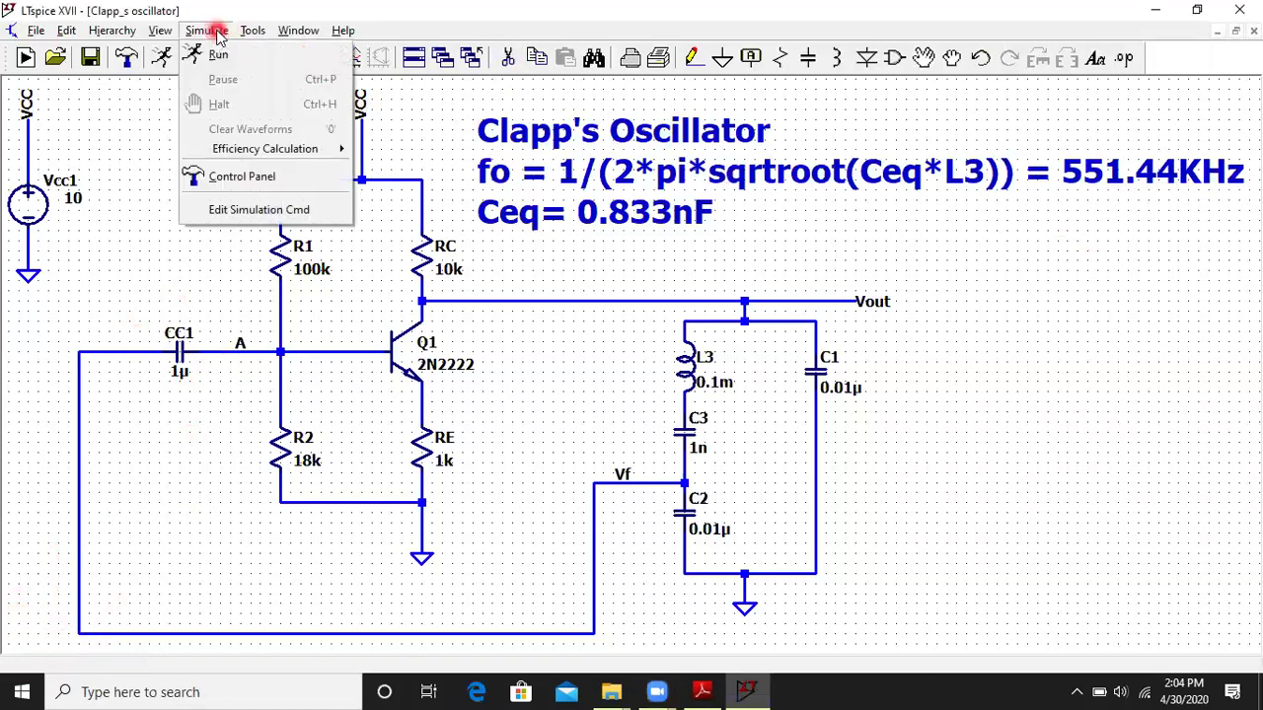
left_click(219, 59)
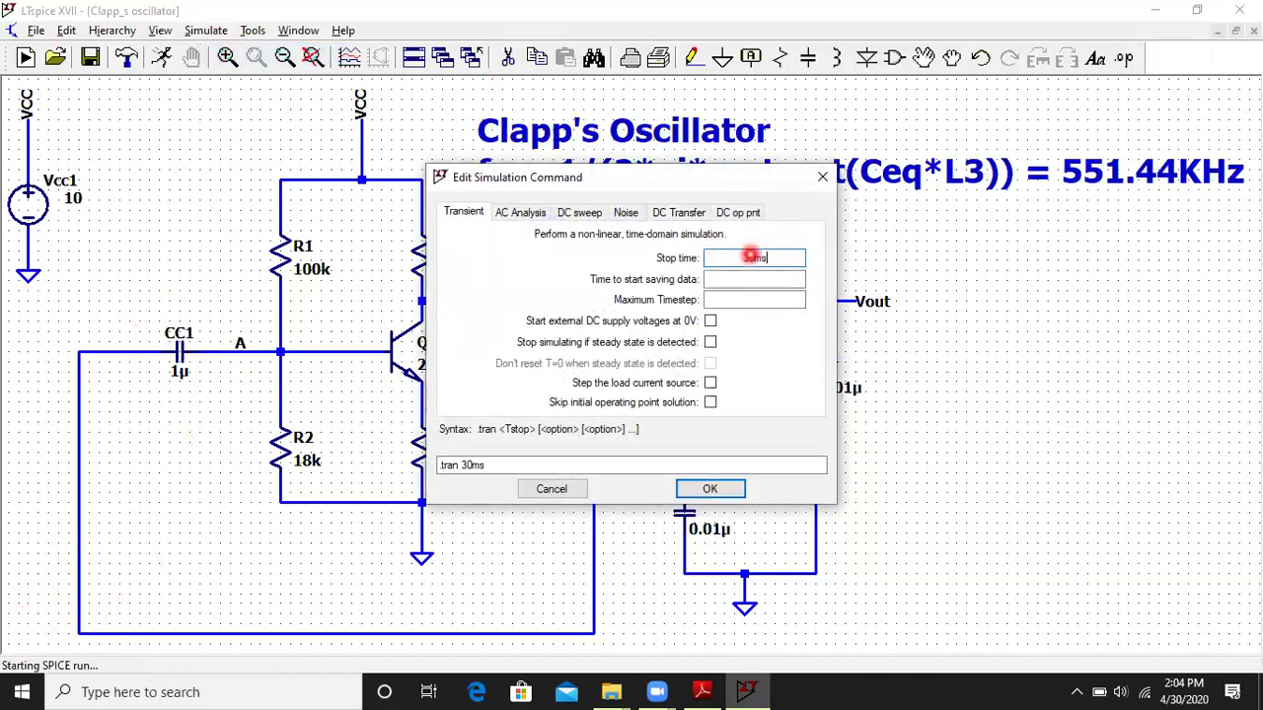
key("Return")
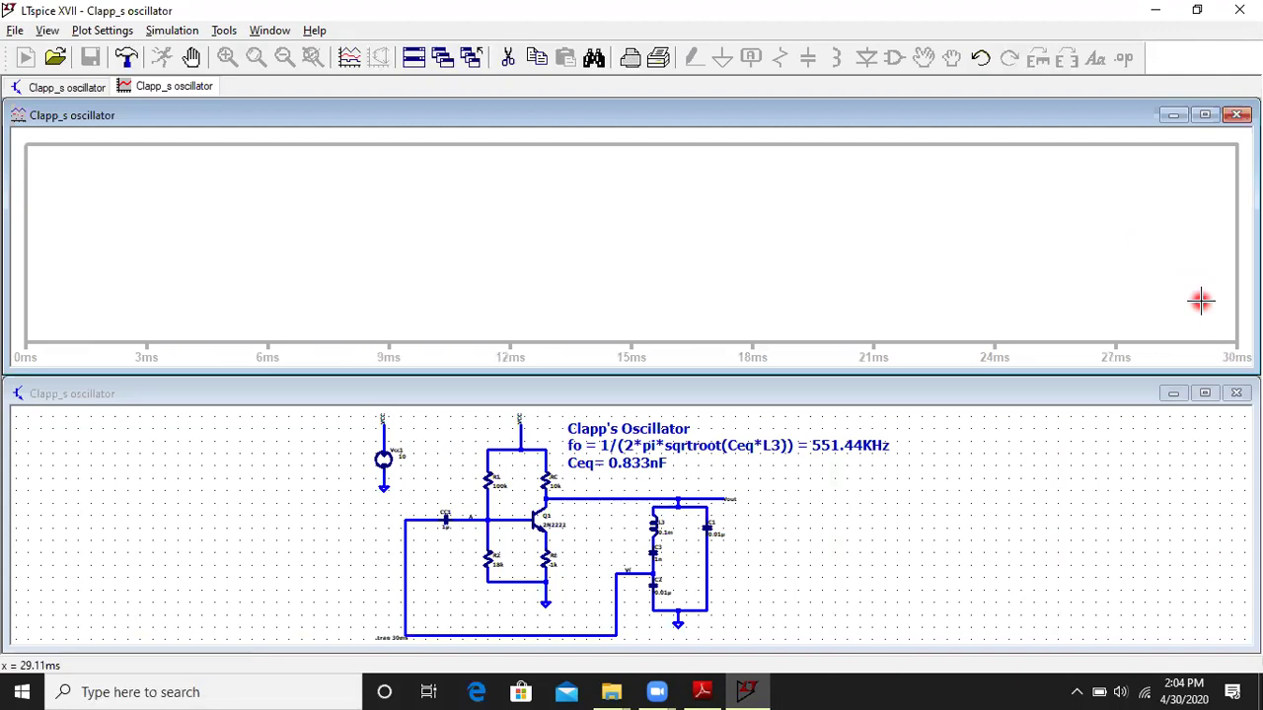
Maximize the plot window and add the V(vout) trace to it.
left_click(1205, 116)
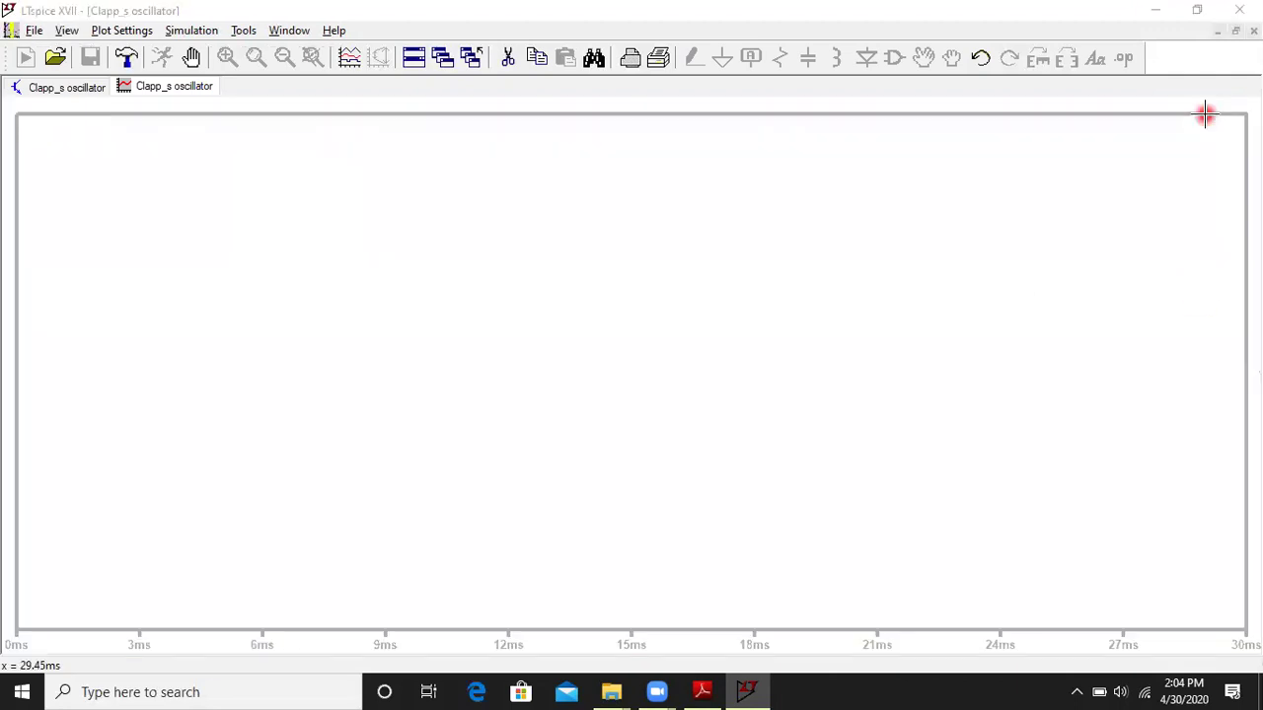
right_click(373, 296)
left_click(424, 386)
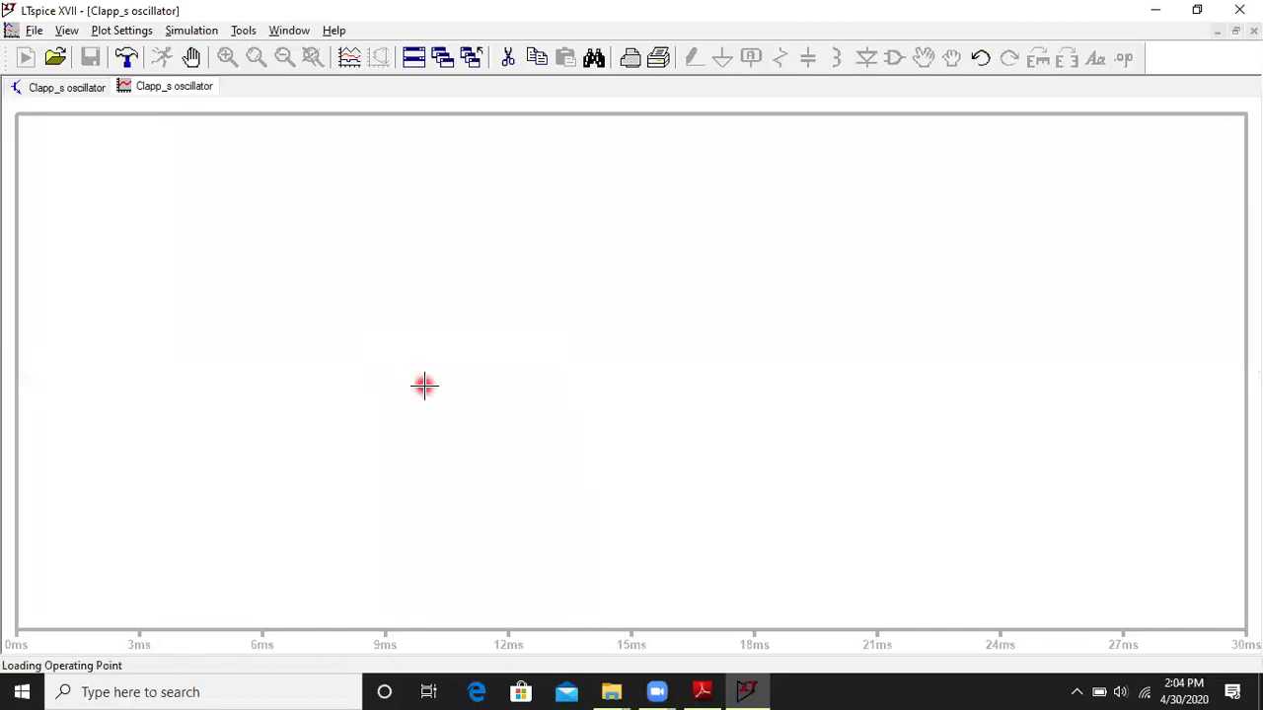
right_click(263, 244)
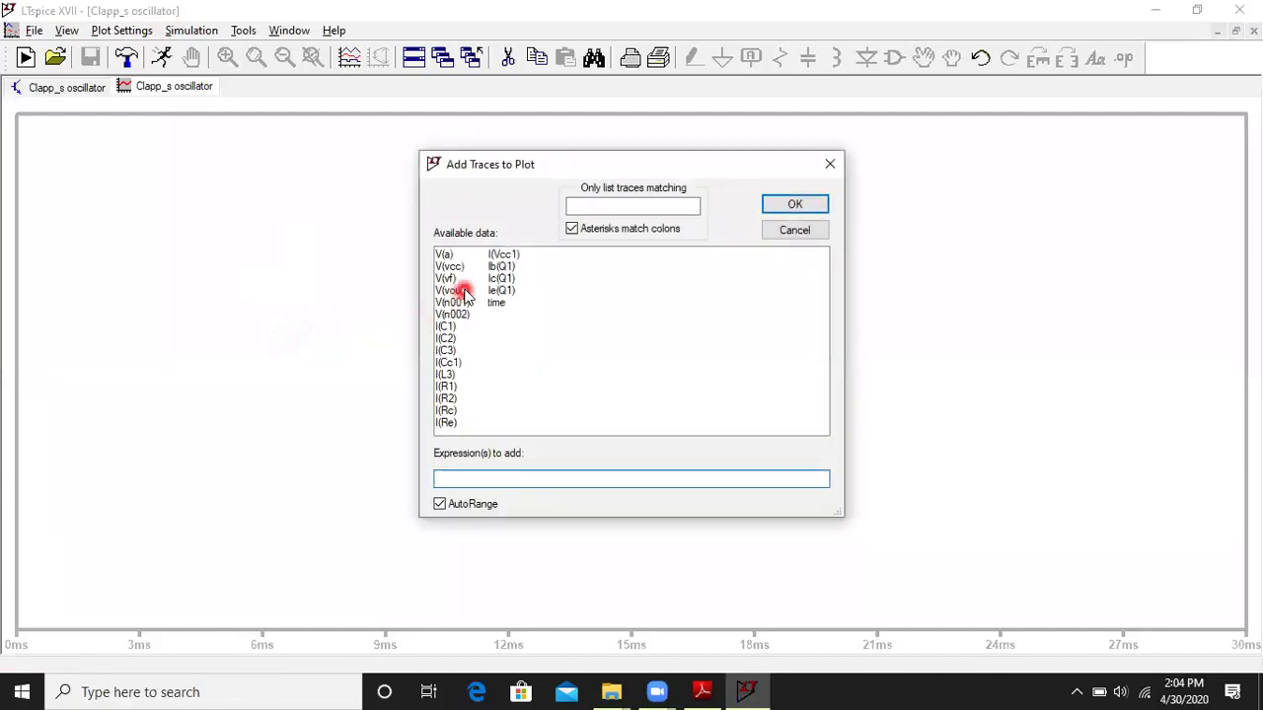
left_click(461, 291)
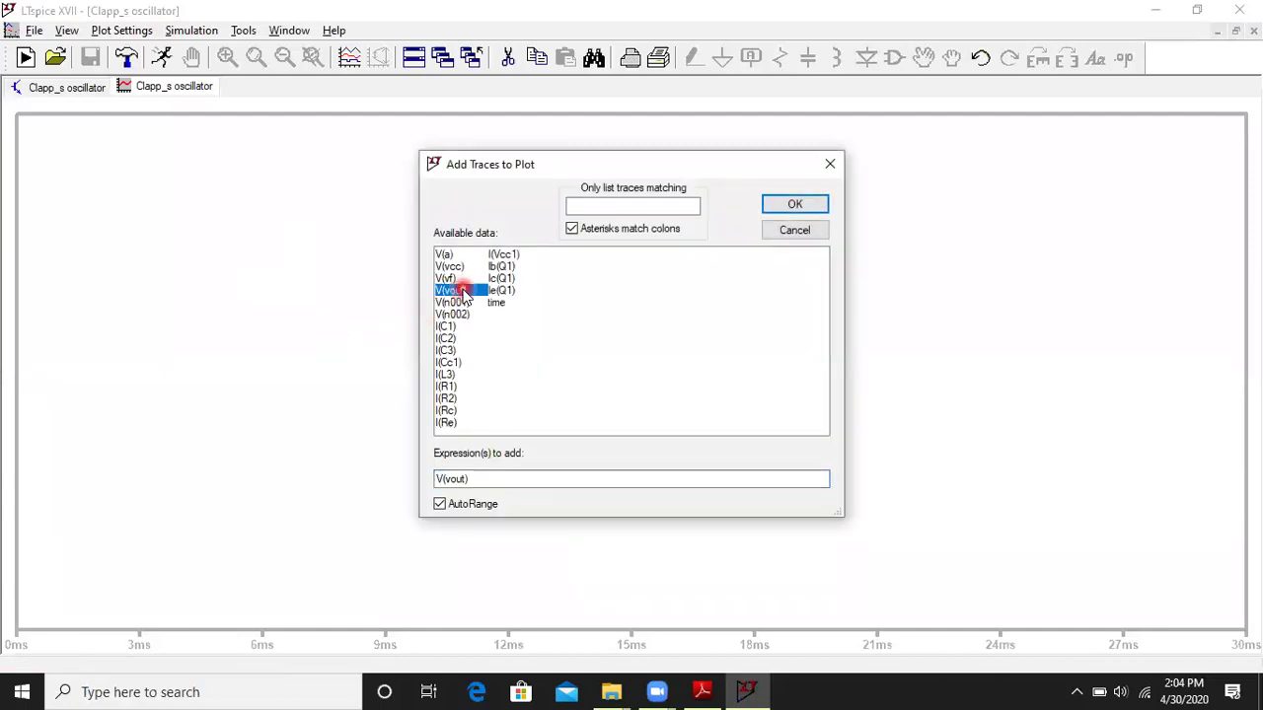
left_click(797, 199)
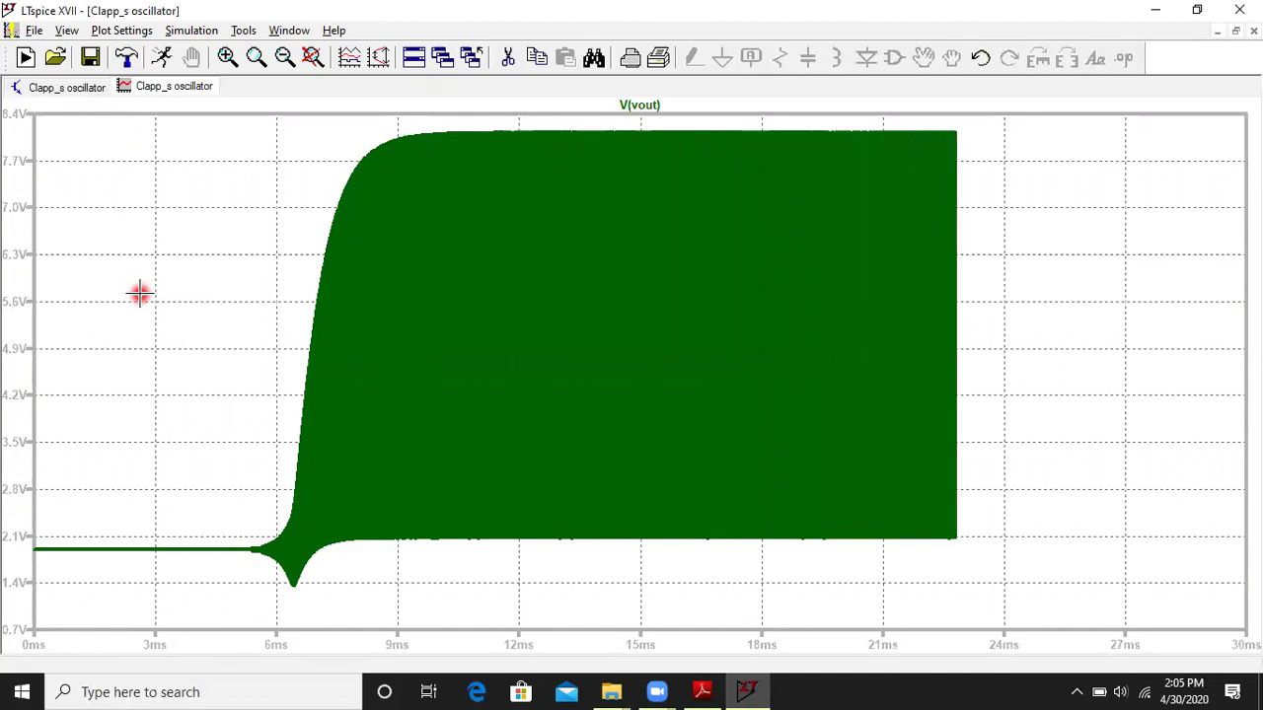
Check the schematic briefly and close the Clapp's oscillator V(vout) plot window.
left_click(65, 88)
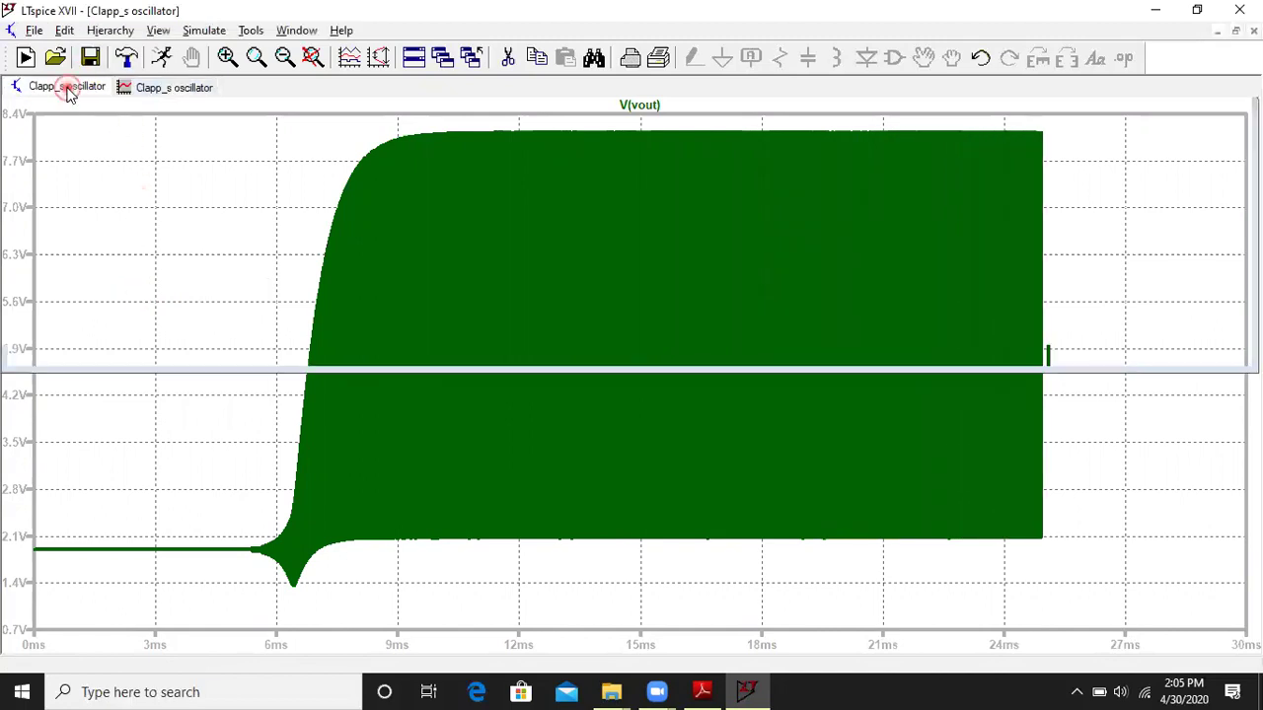
left_click(192, 87)
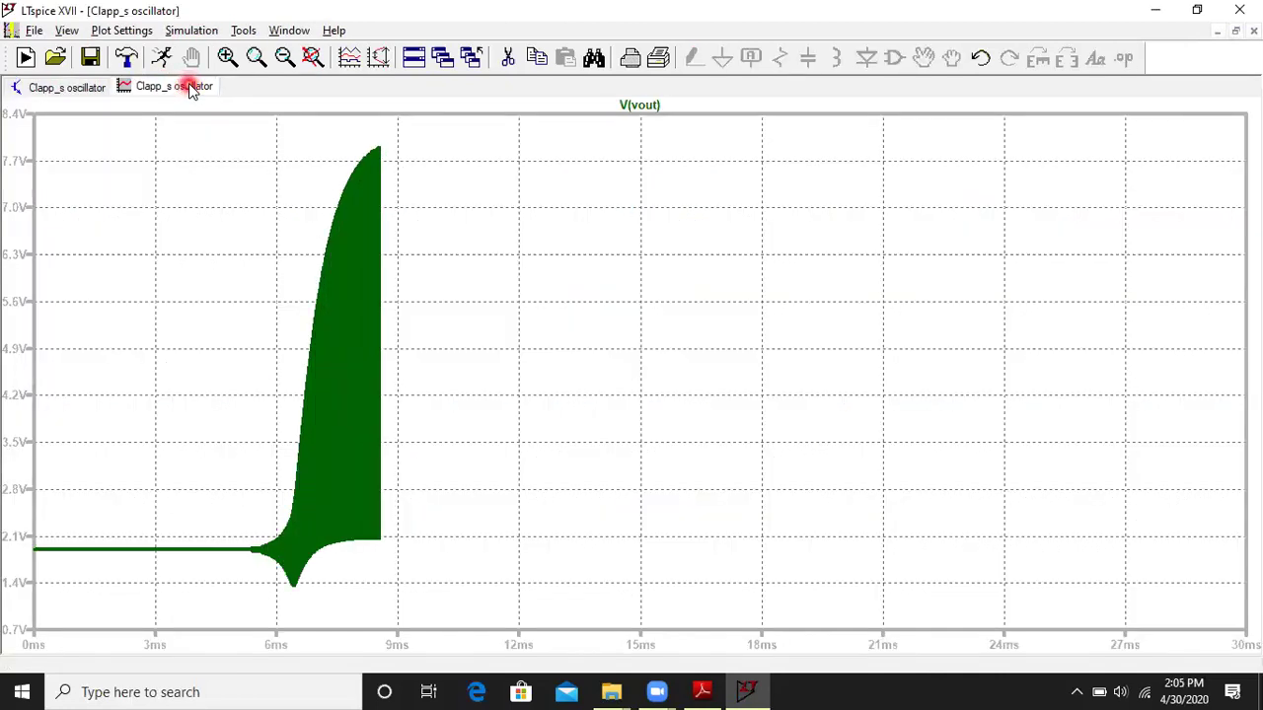
right_click(192, 87)
left_click(207, 125)
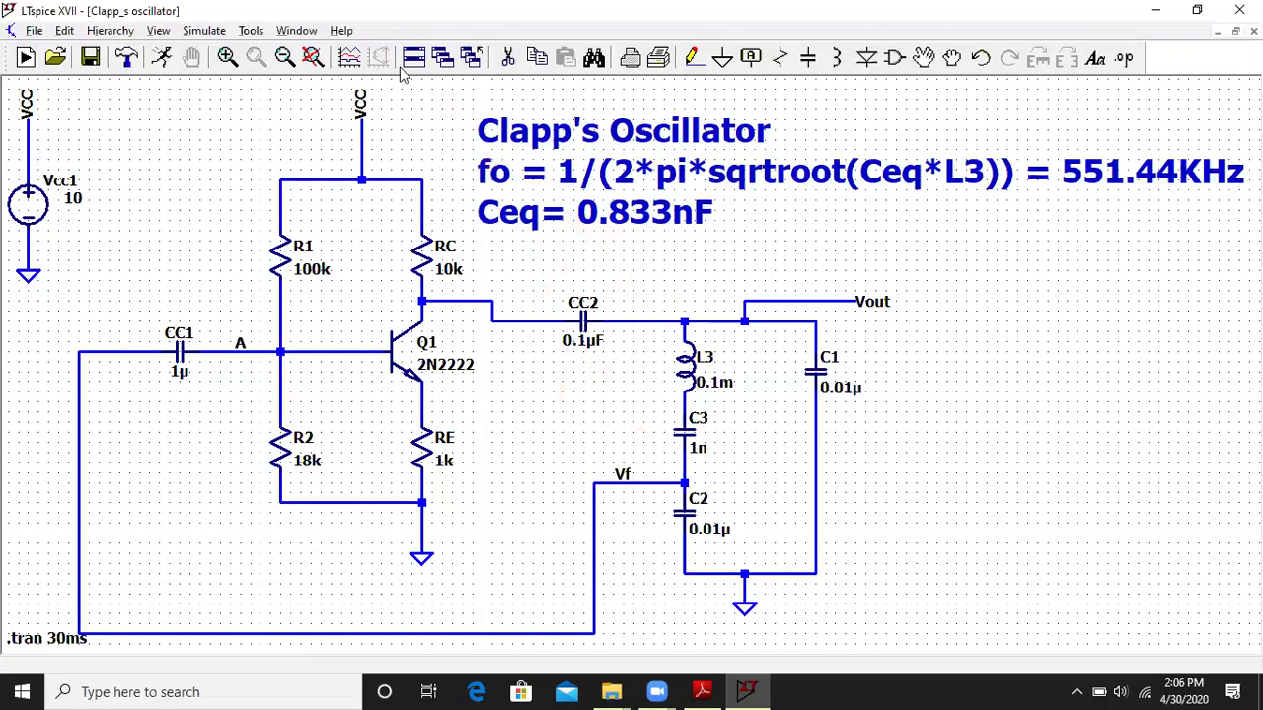
Run the transient simulation of the Clapp's oscillator with coupling capacitor CC2 and maximize its plot window.
left_click(203, 29)
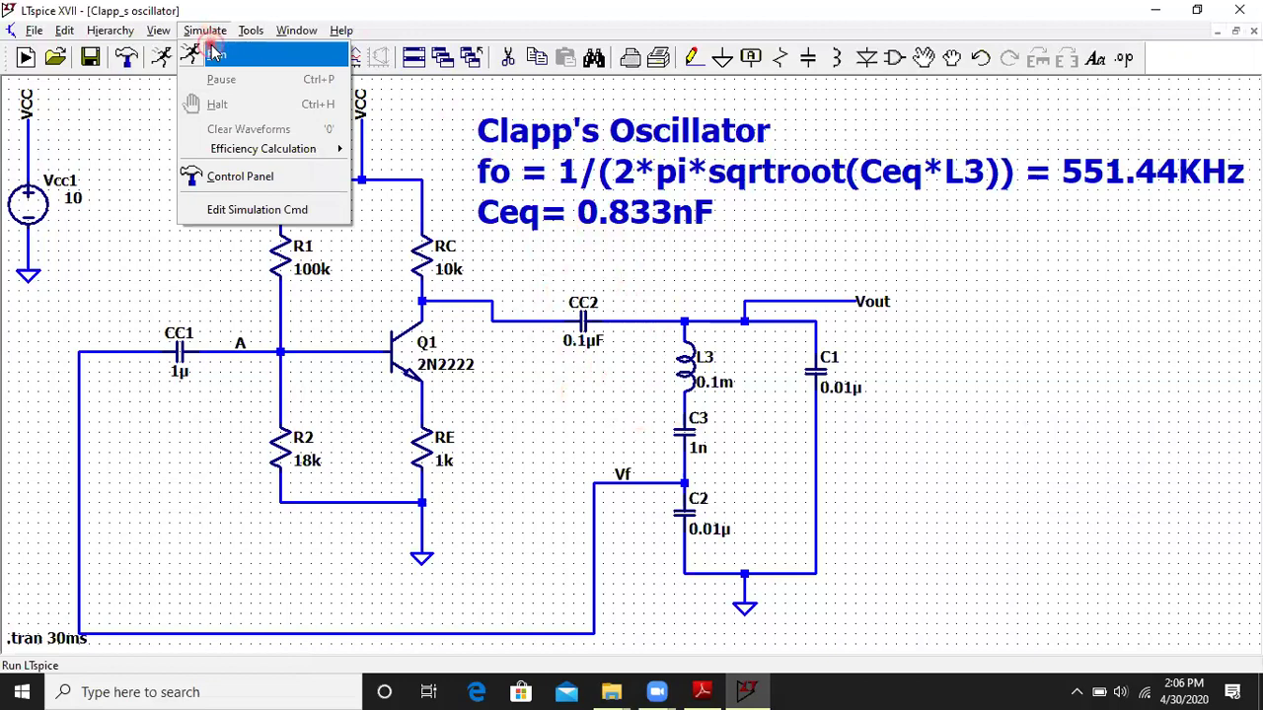
left_click(212, 52)
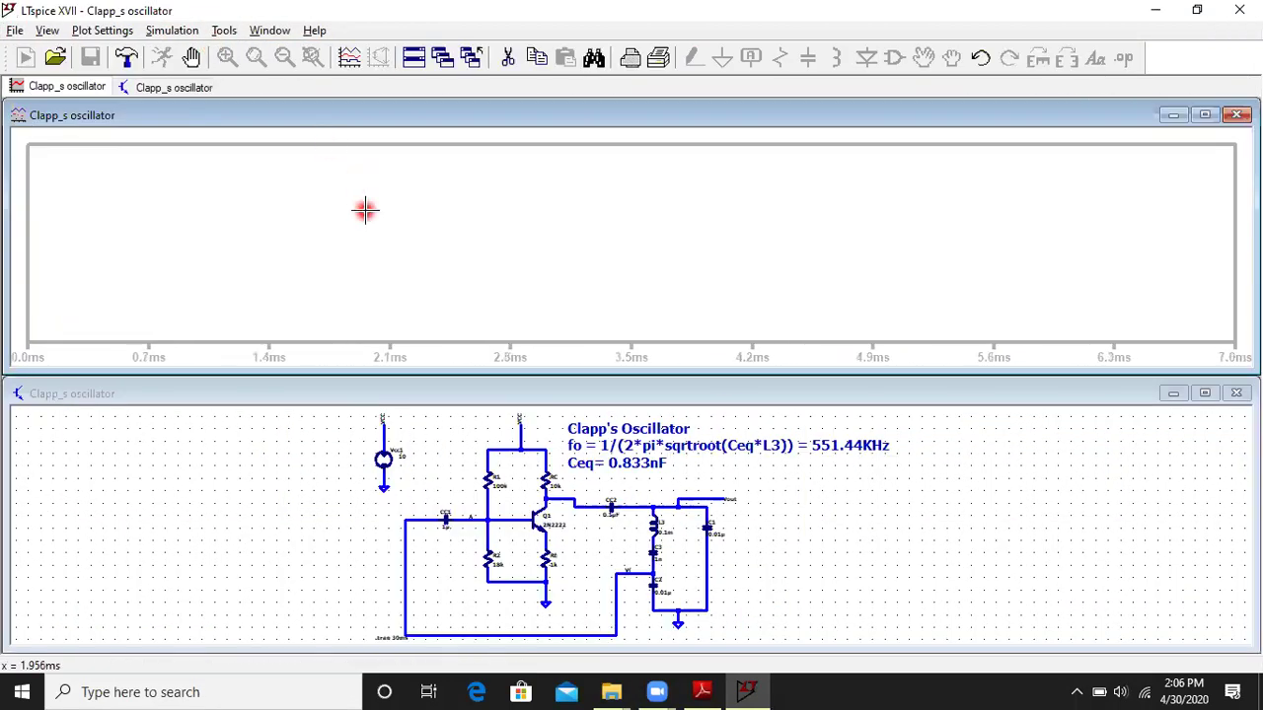
left_click(1207, 117)
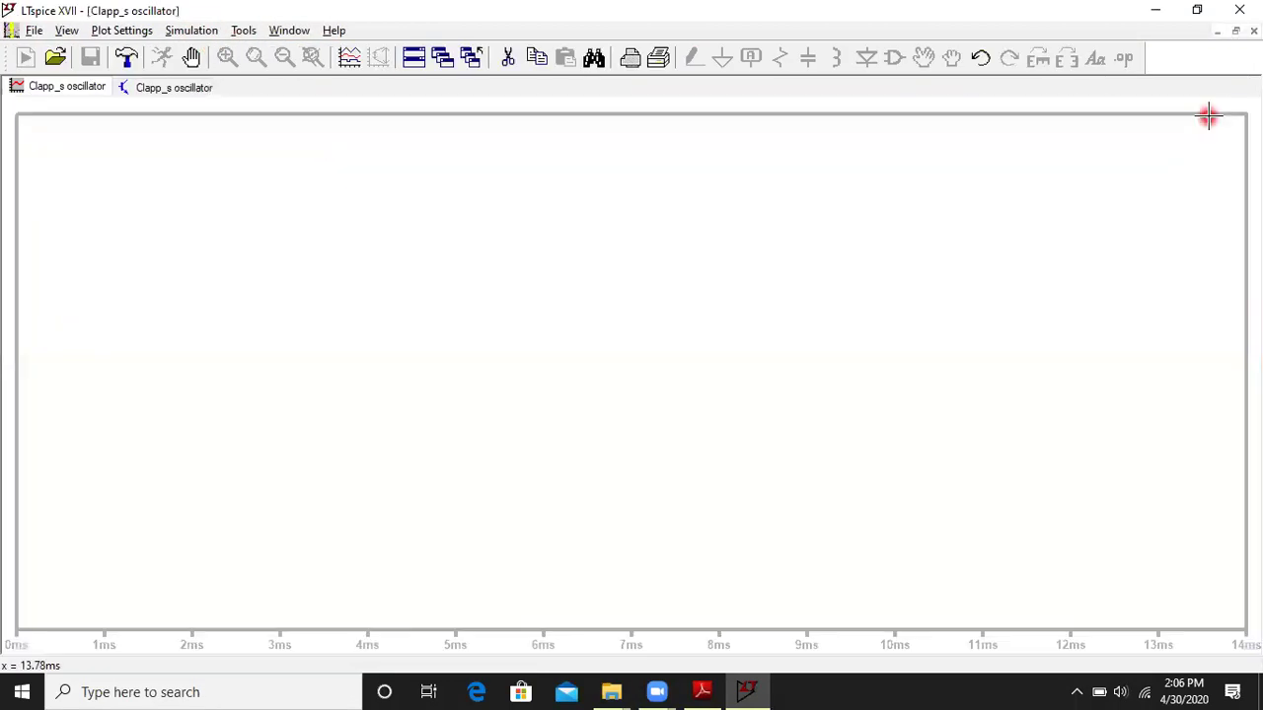
right_click(419, 195)
key("Escape")
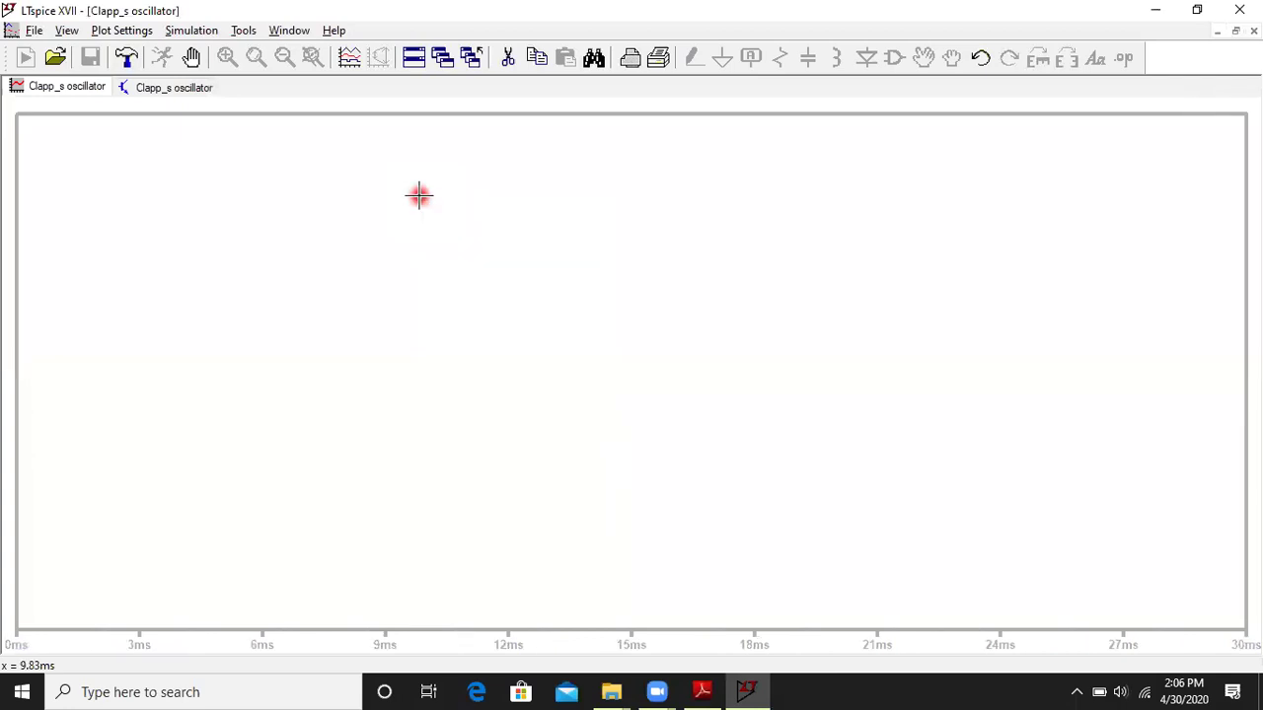
Add the V(vout) trace to the empty transient plot of the Clapp's oscillator.
right_click(419, 195)
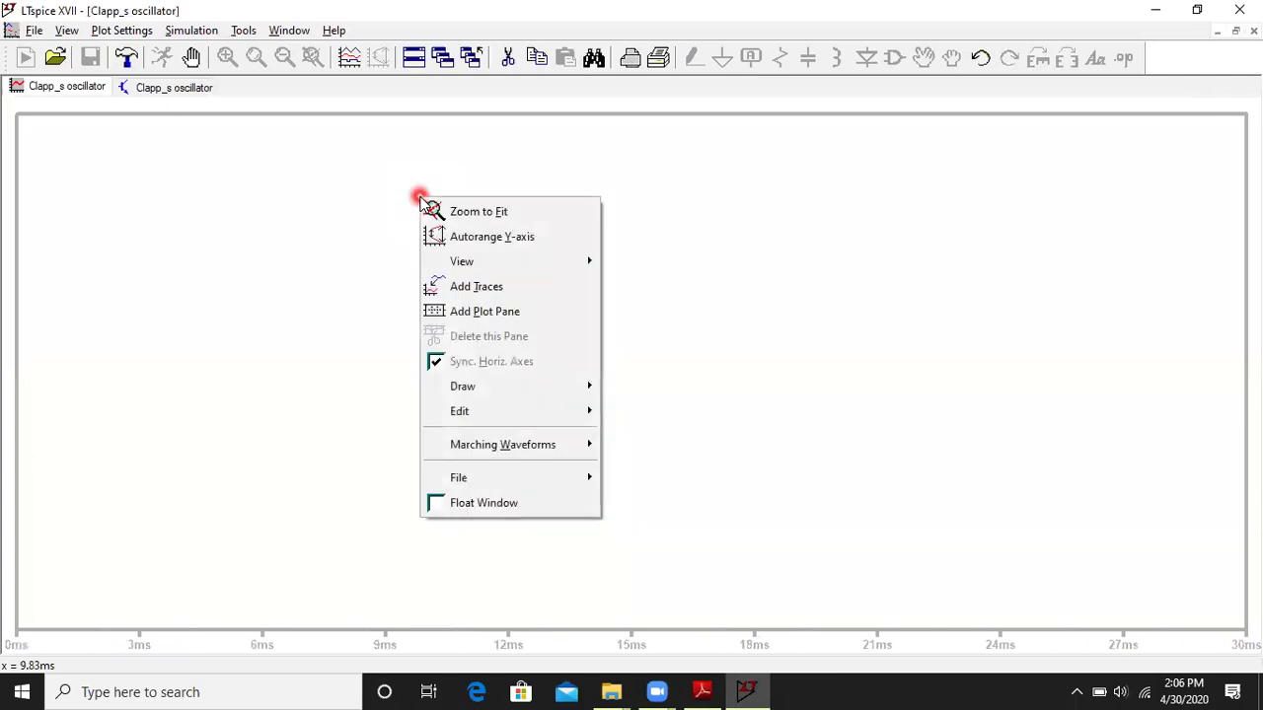
left_click(493, 286)
left_click(452, 290)
left_click(797, 205)
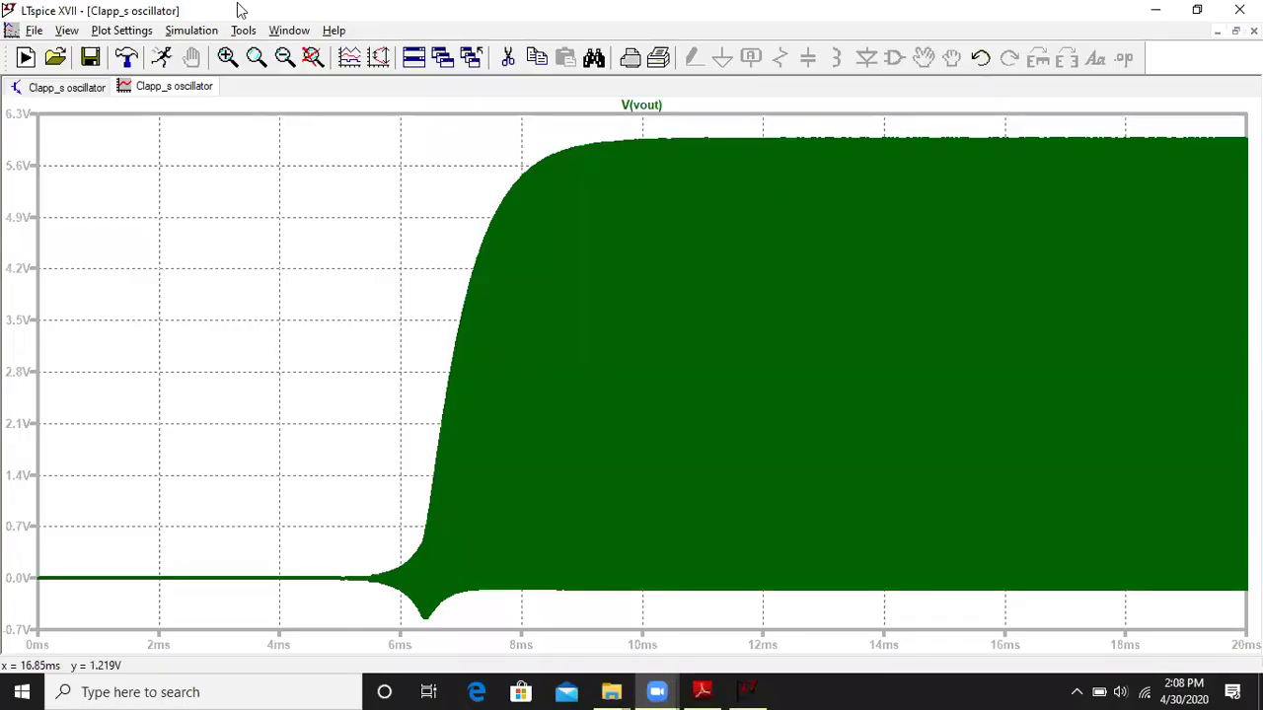
Check the schematic, return to the V(vout) plot and zoom into the steady-state waveform around 14.858 ms until about five cycles fill it.
left_click(90, 87)
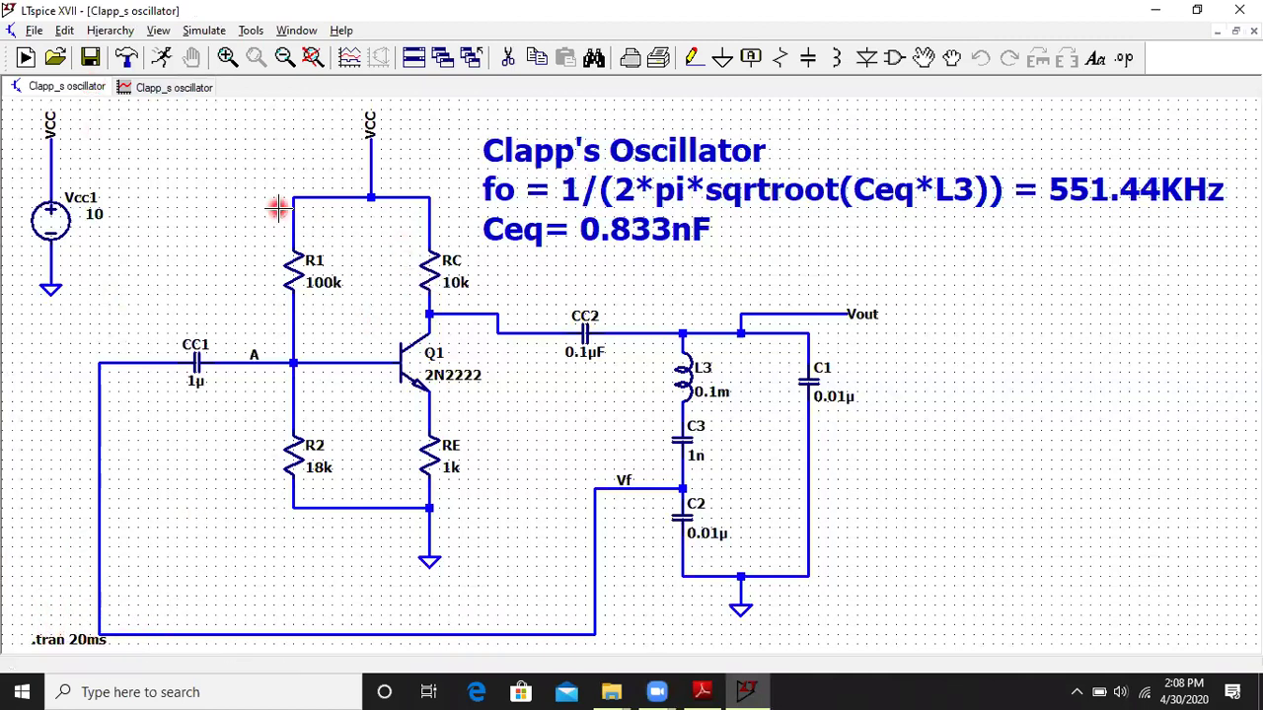
left_click(176, 89)
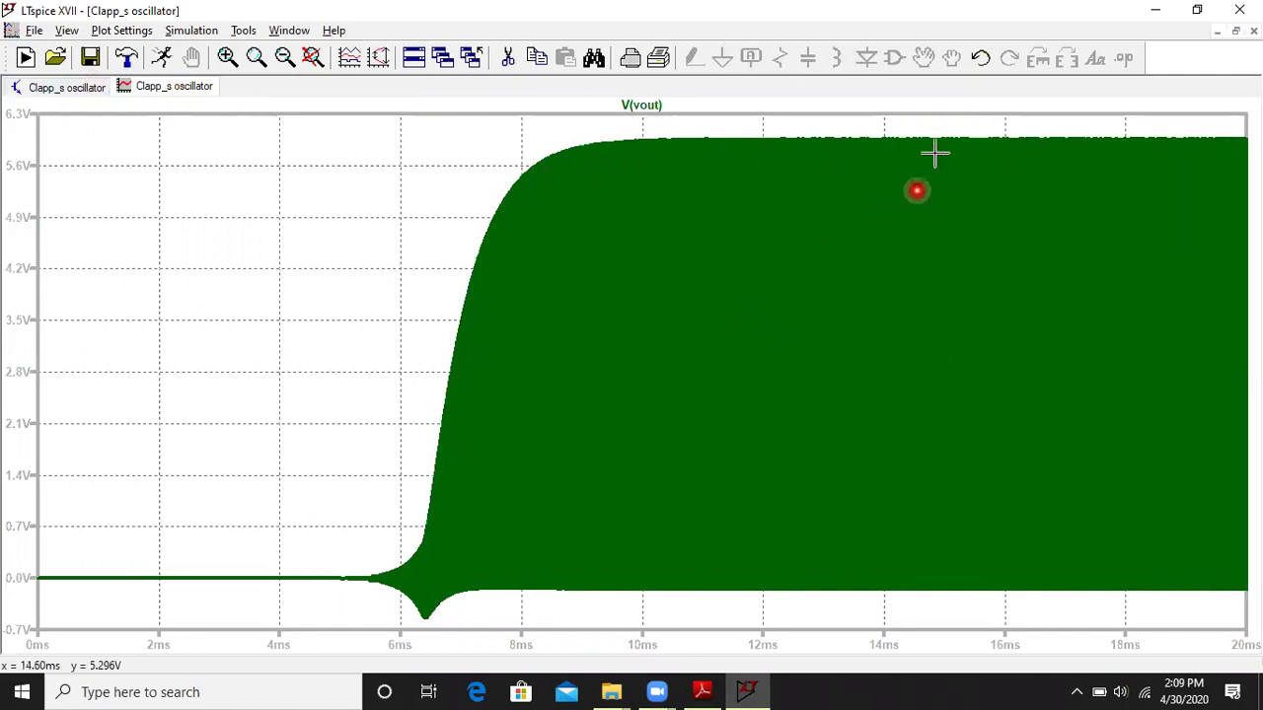
left_click_drag(914, 117, 1145, 623)
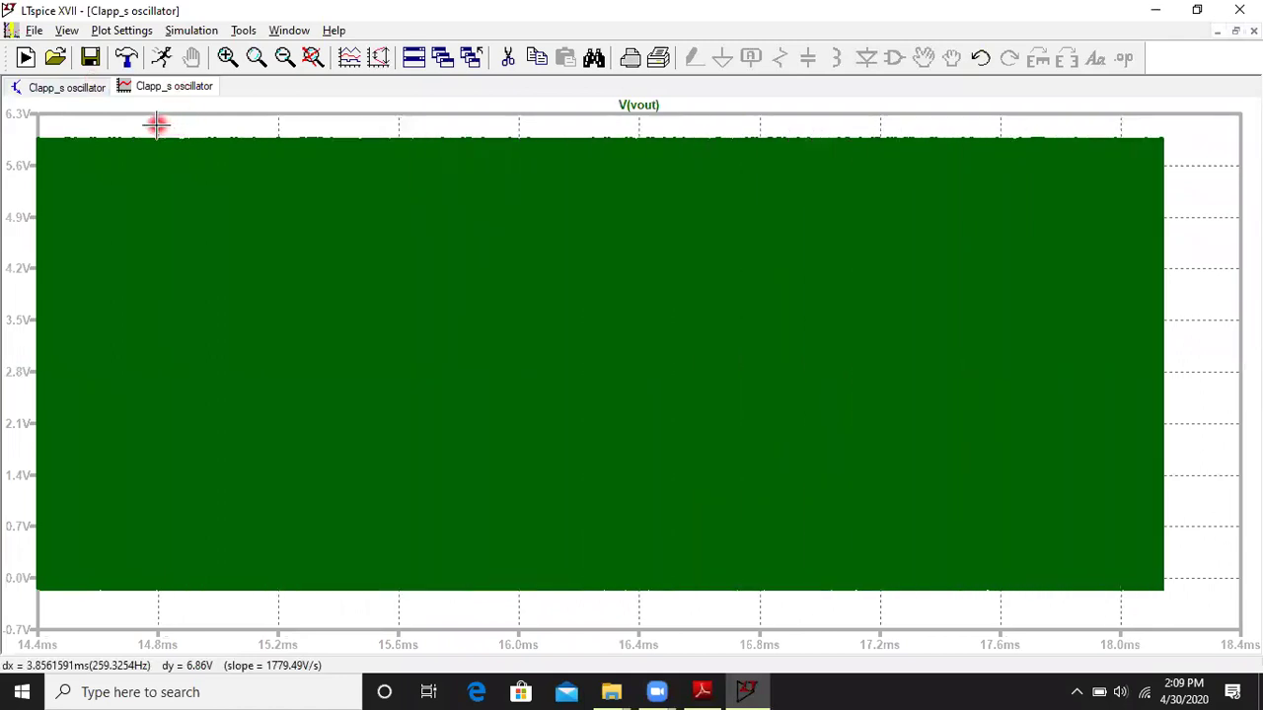
left_click_drag(157, 125, 530, 614)
left_click_drag(147, 120, 535, 603)
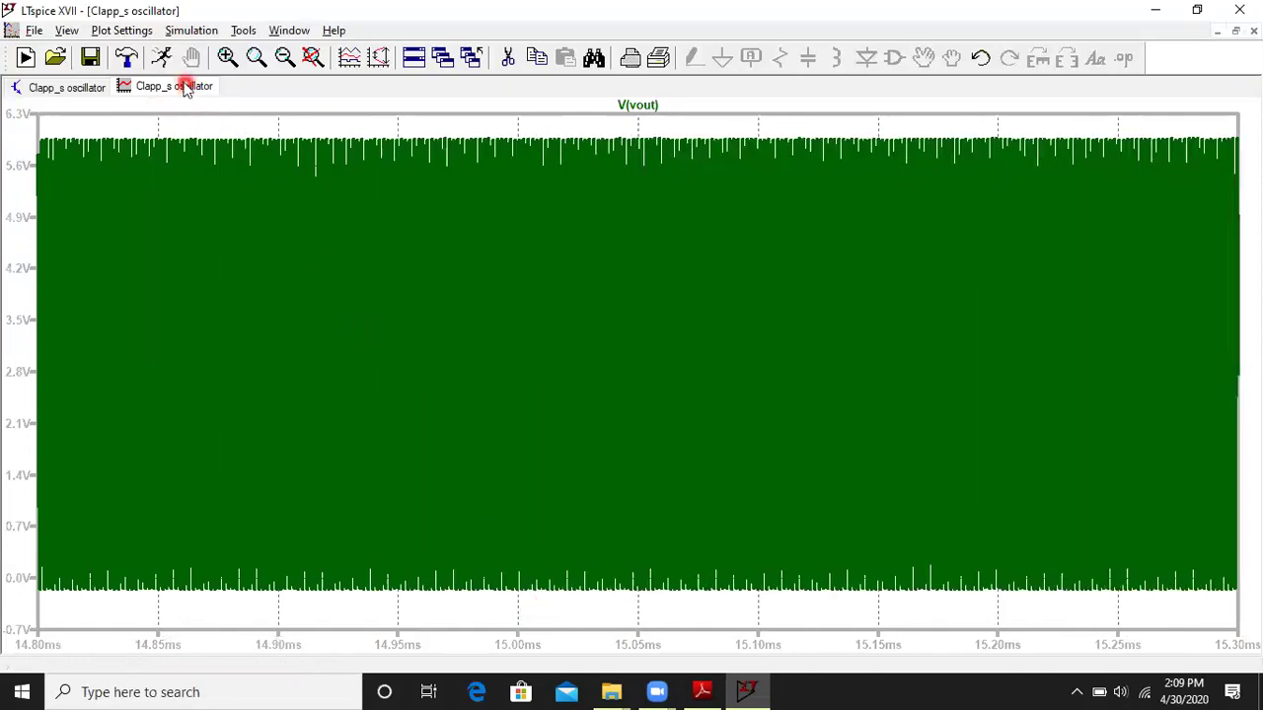
left_click_drag(149, 125, 484, 606)
left_click_drag(144, 126, 463, 608)
left_click_drag(101, 137, 521, 616)
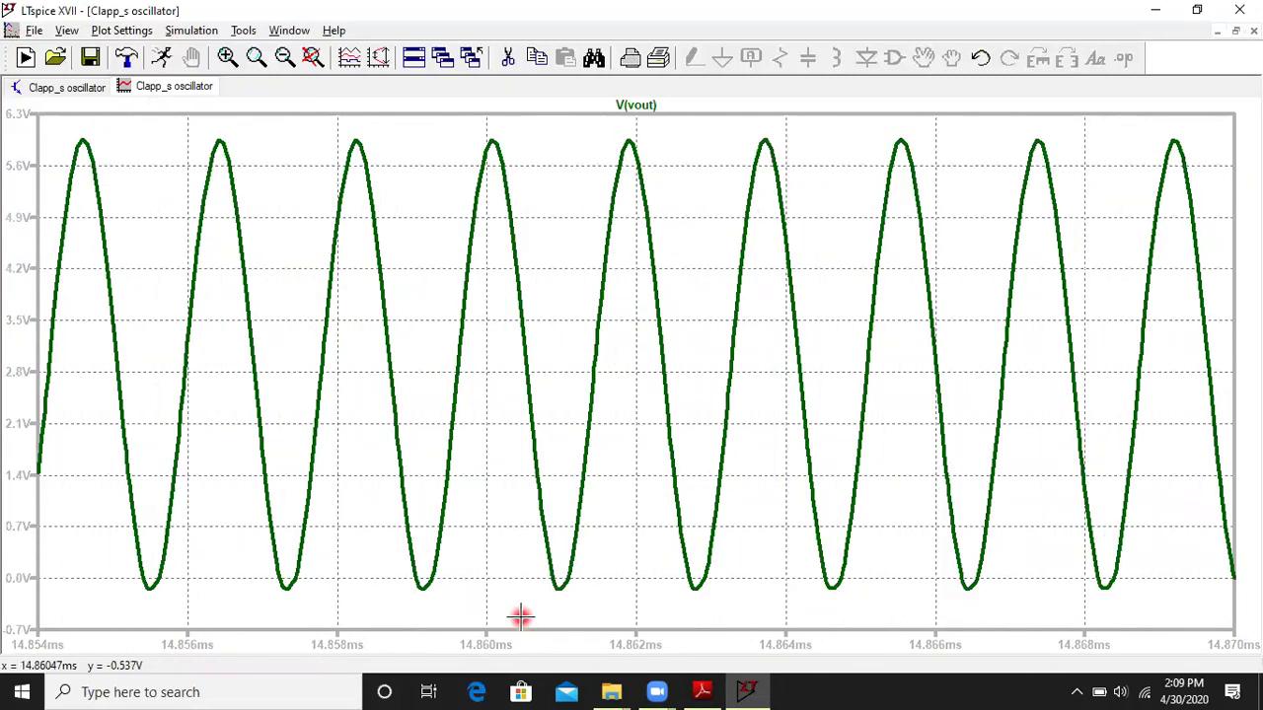
left_click_drag(55, 119, 648, 618)
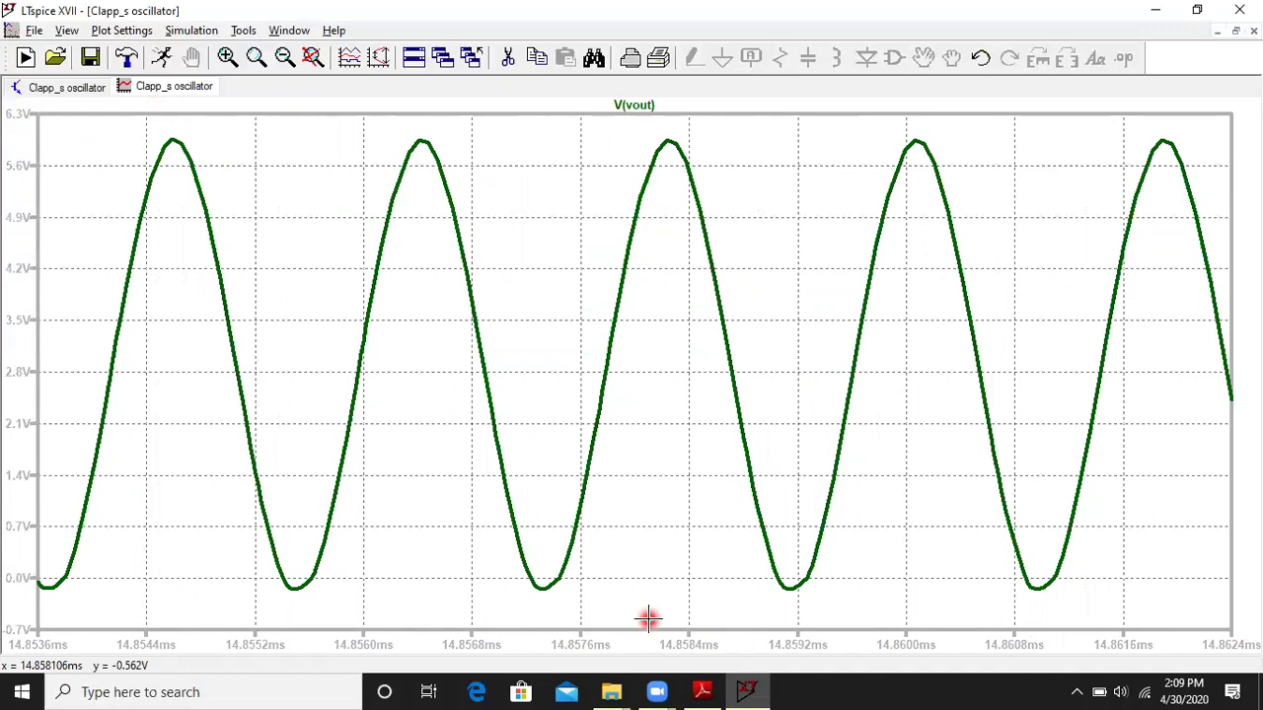
Place two cursors one period apart on neighbouring rising edges of V(vout) and read the frequency between them.
left_click(581, 481)
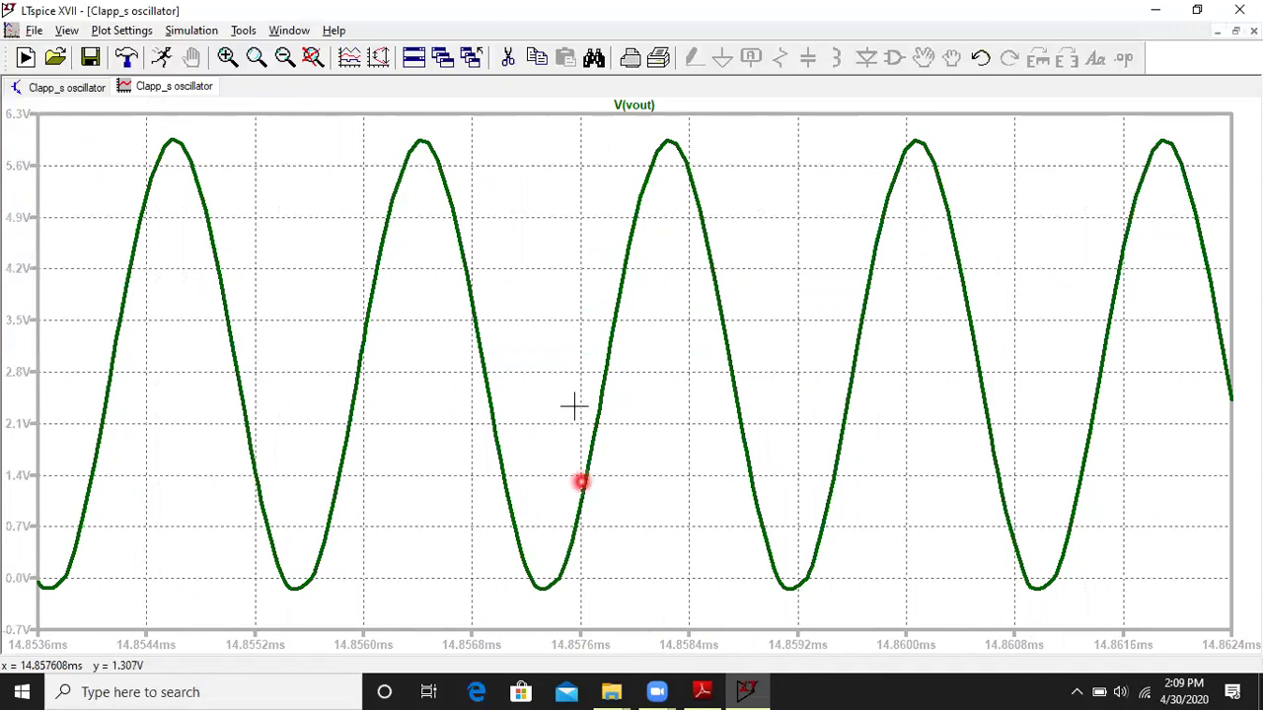
left_click(646, 110)
left_click(648, 108)
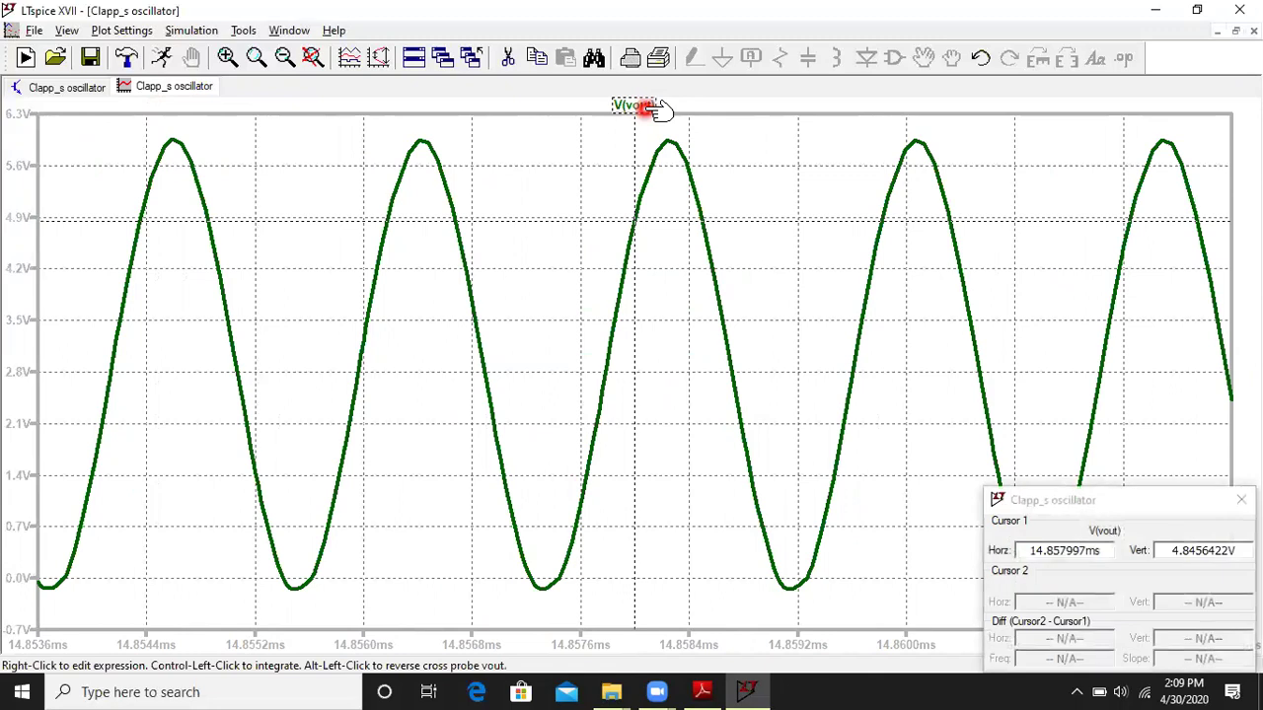
left_click_drag(633, 219, 111, 338)
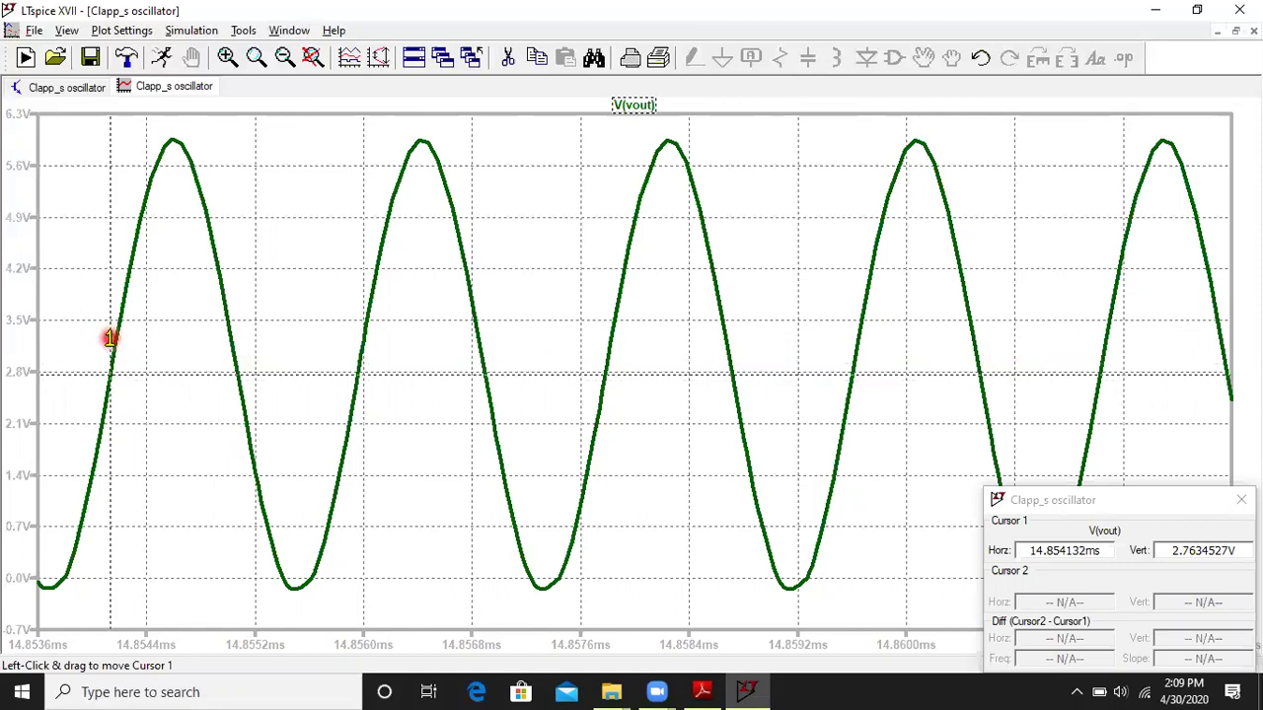
left_click(636, 106)
mouse_move(634, 220)
left_mouse_down()
mouse_move(347, 299)
mouse_move(357, 297)
left_mouse_up()
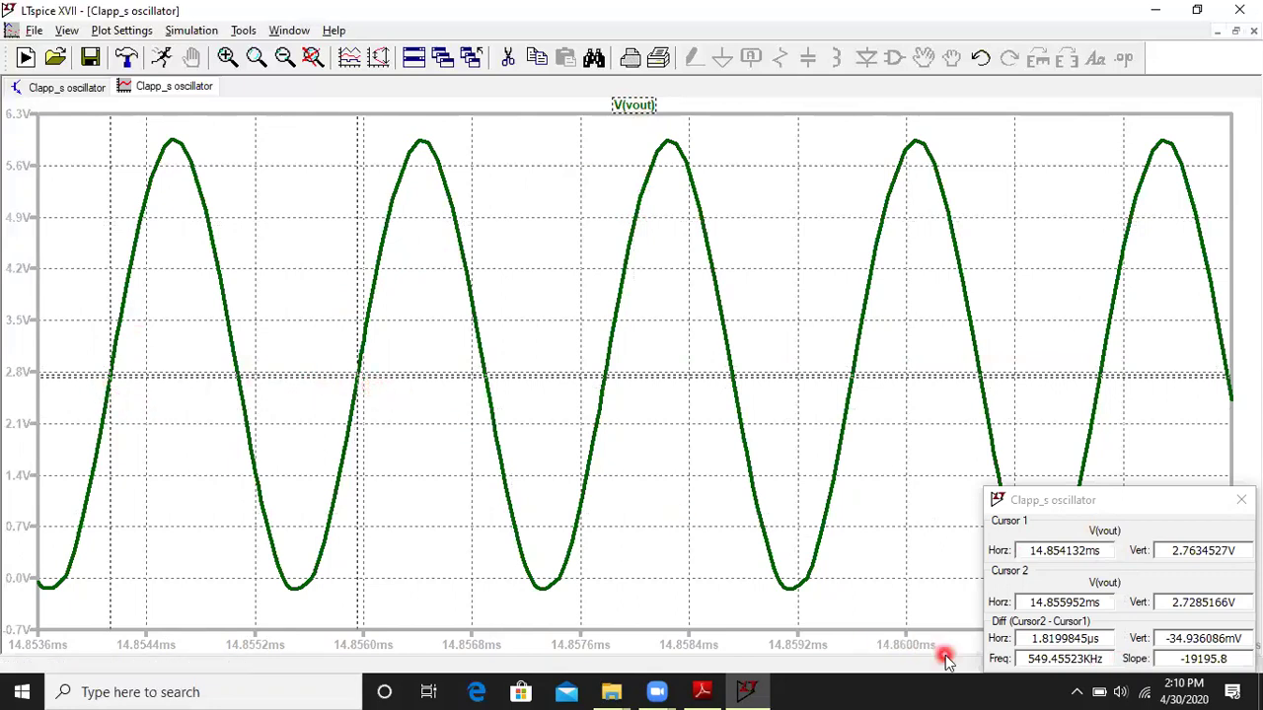
left_click_drag(1109, 658, 1017, 658)
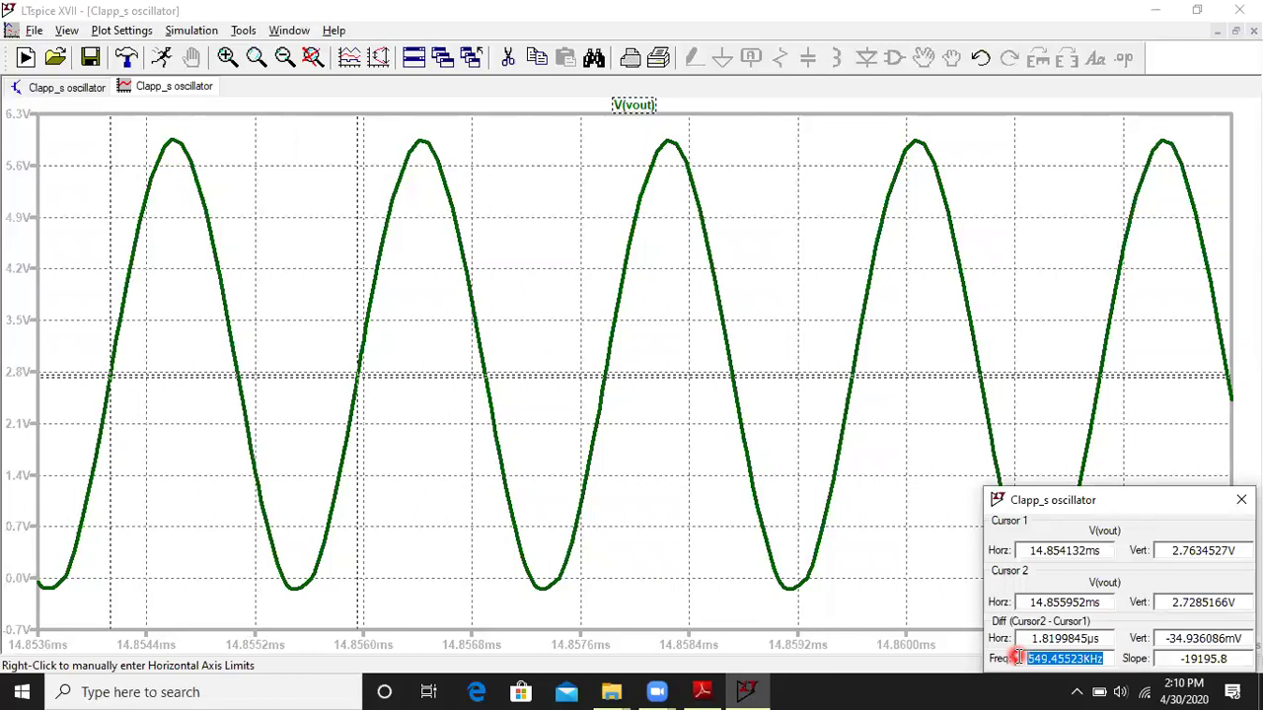
Add the comment "fo = 549.45523KHz ( Simulated Value)" in font size 2.5 to the schematic, below the calculated frequency and Ceq text.
left_click(59, 88)
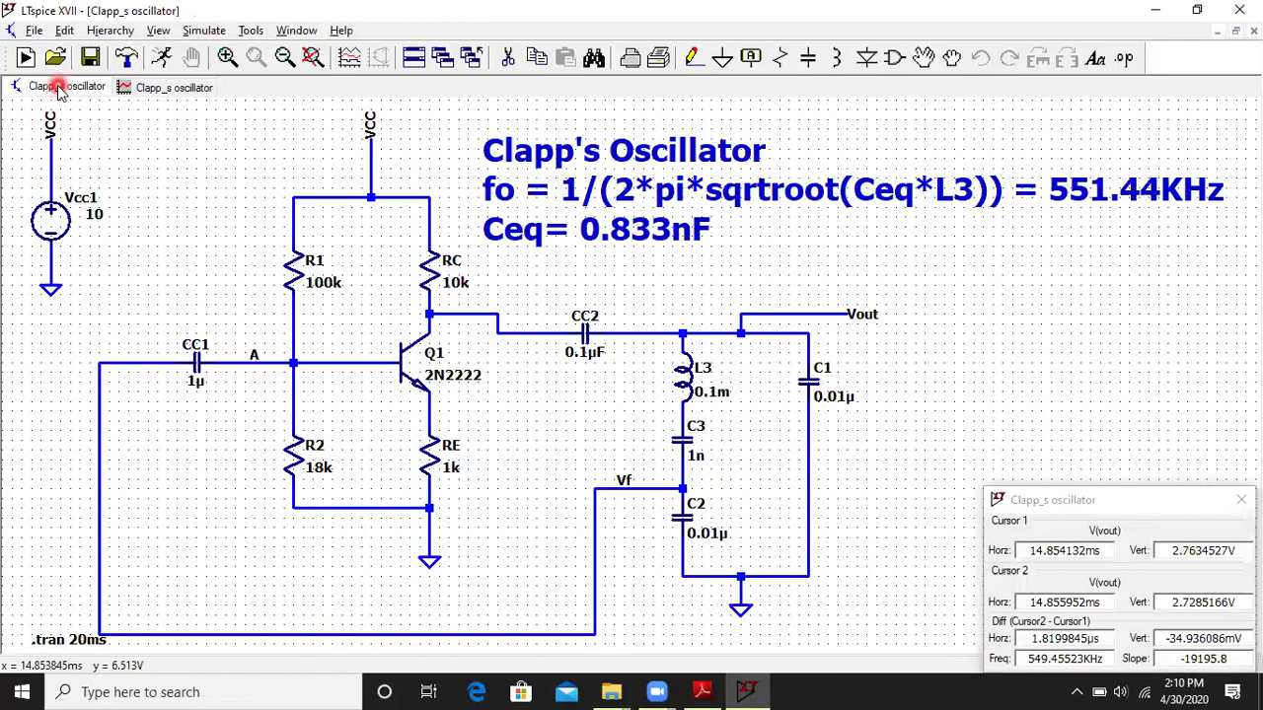
left_click(1094, 58)
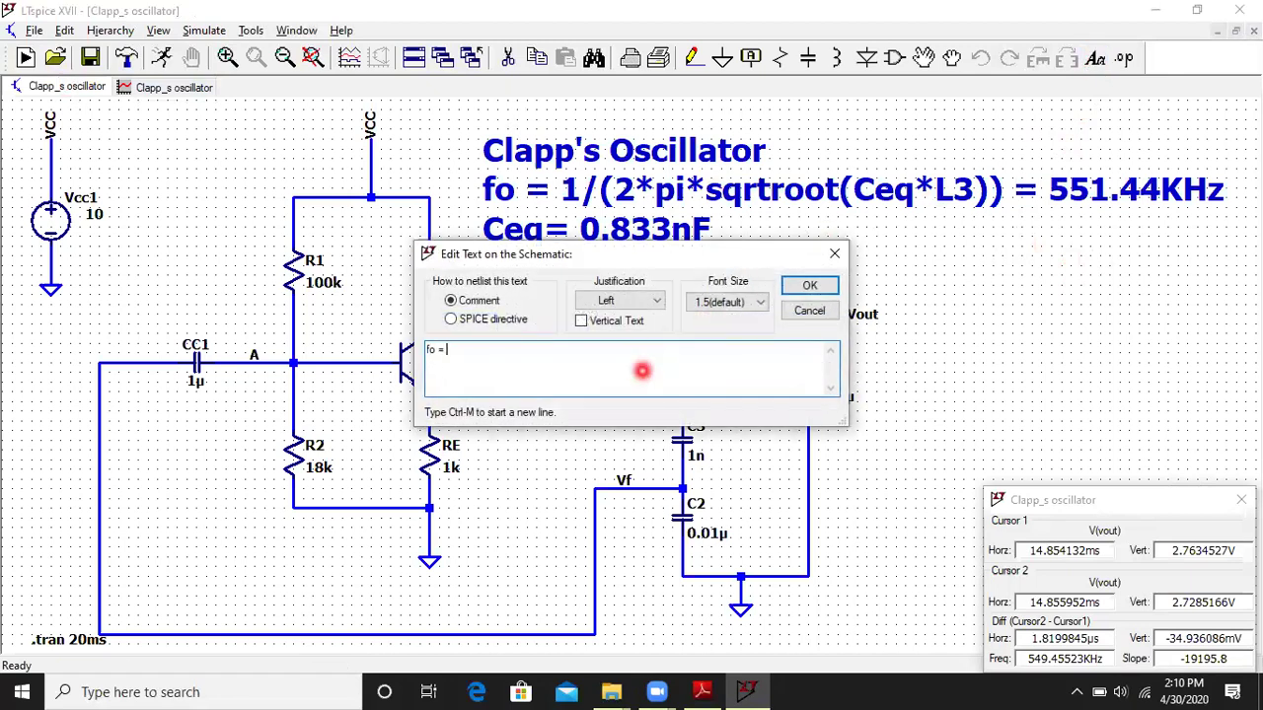
left_click(728, 304)
left_click(700, 368)
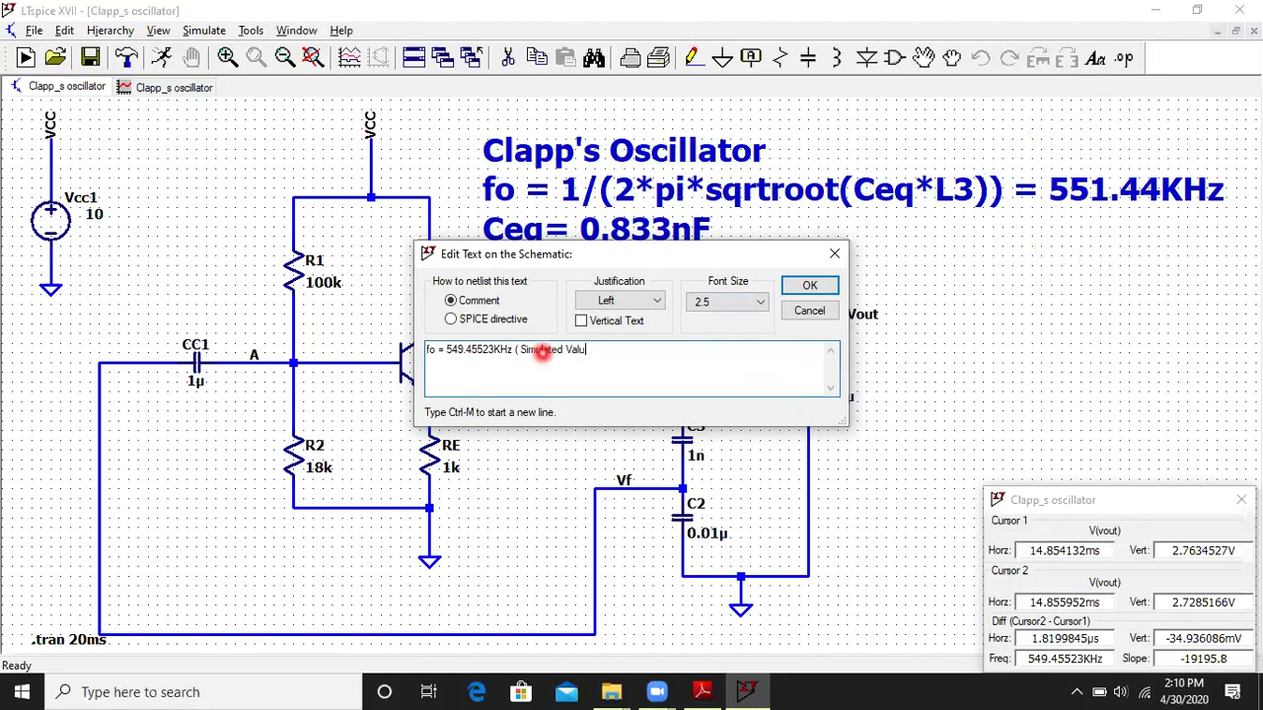
left_click(804, 285)
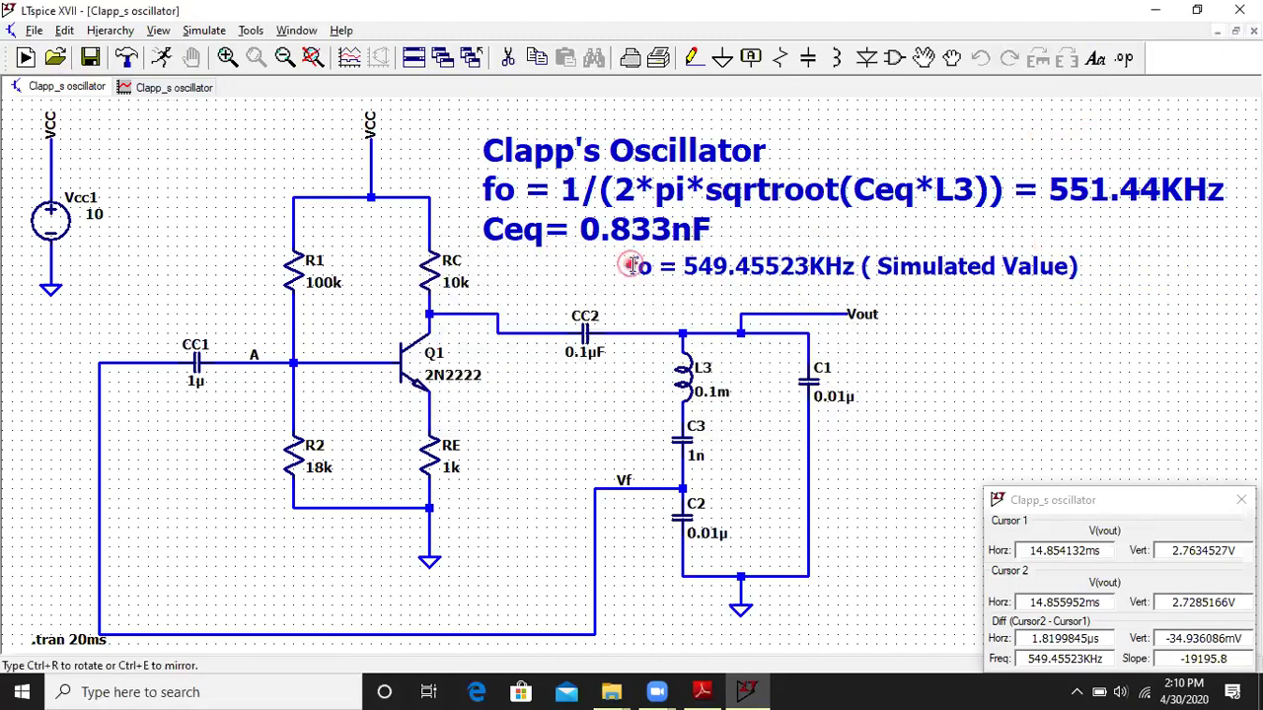
left_click(631, 265)
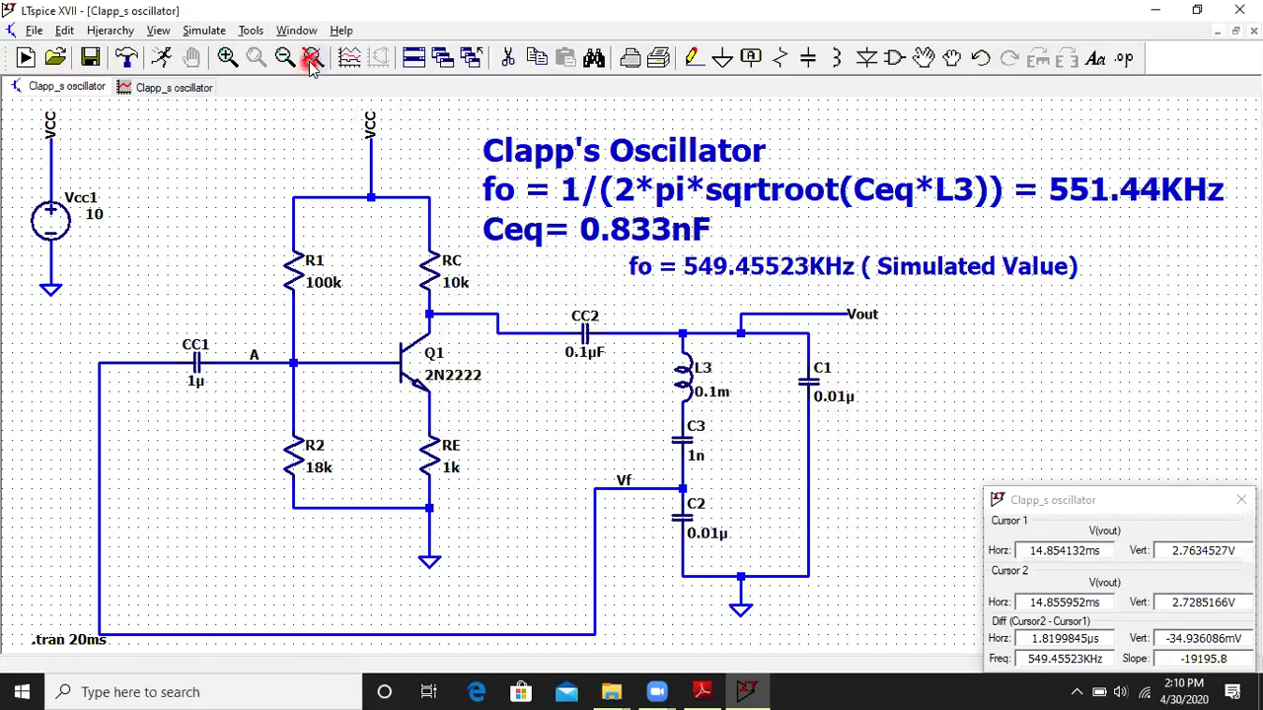
Compare the V(vout) plot with the annotated schematic and close the cursor readout window.
left_click(174, 88)
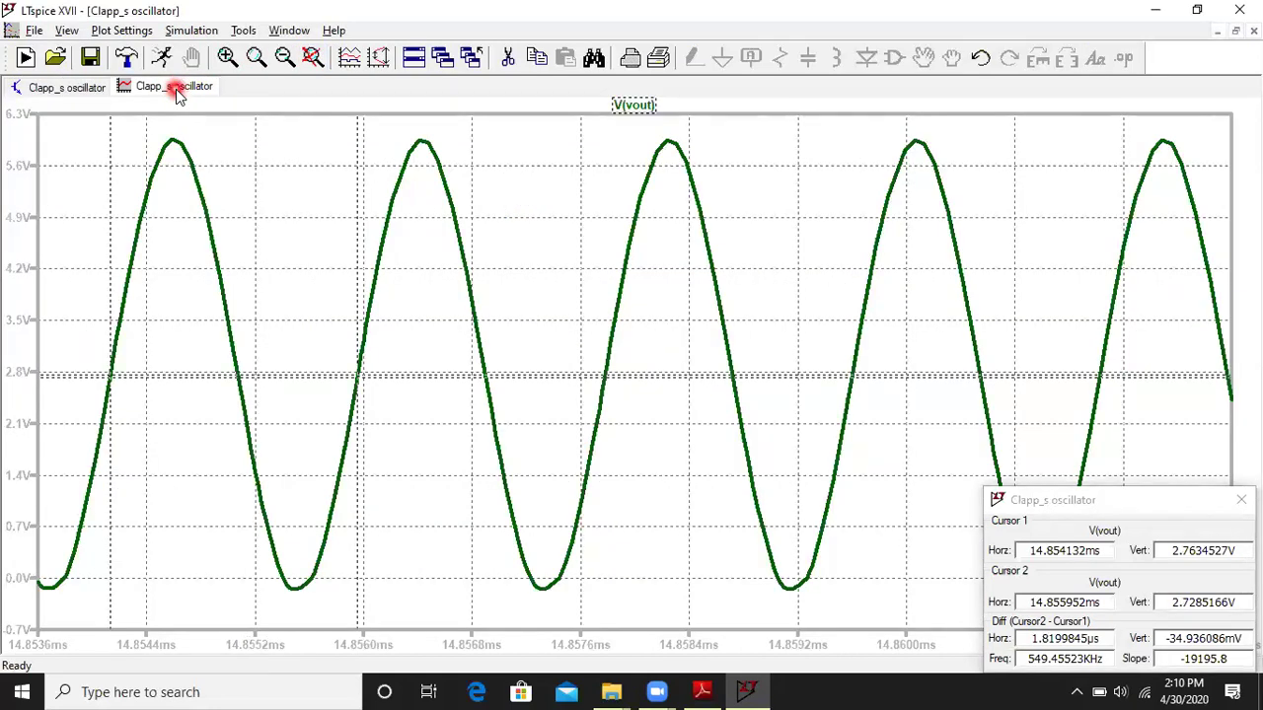
left_click(76, 89)
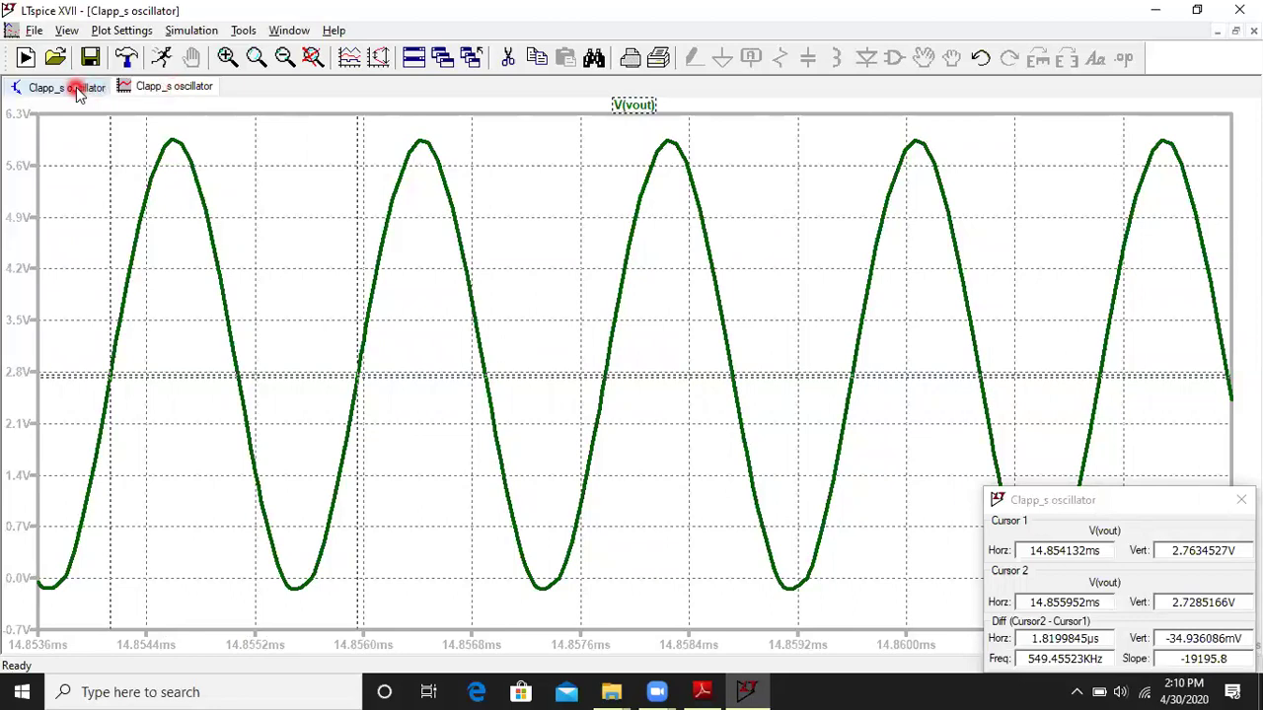
left_click(79, 91)
left_click(467, 163)
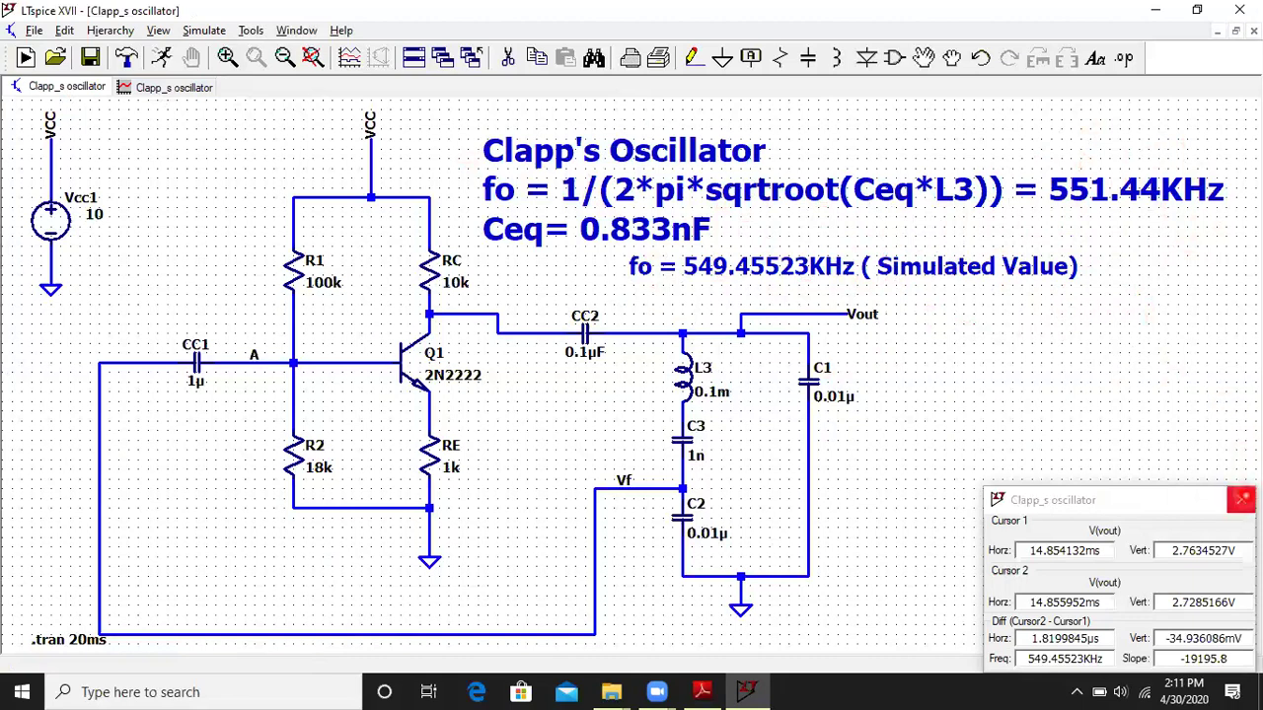
left_click(1243, 501)
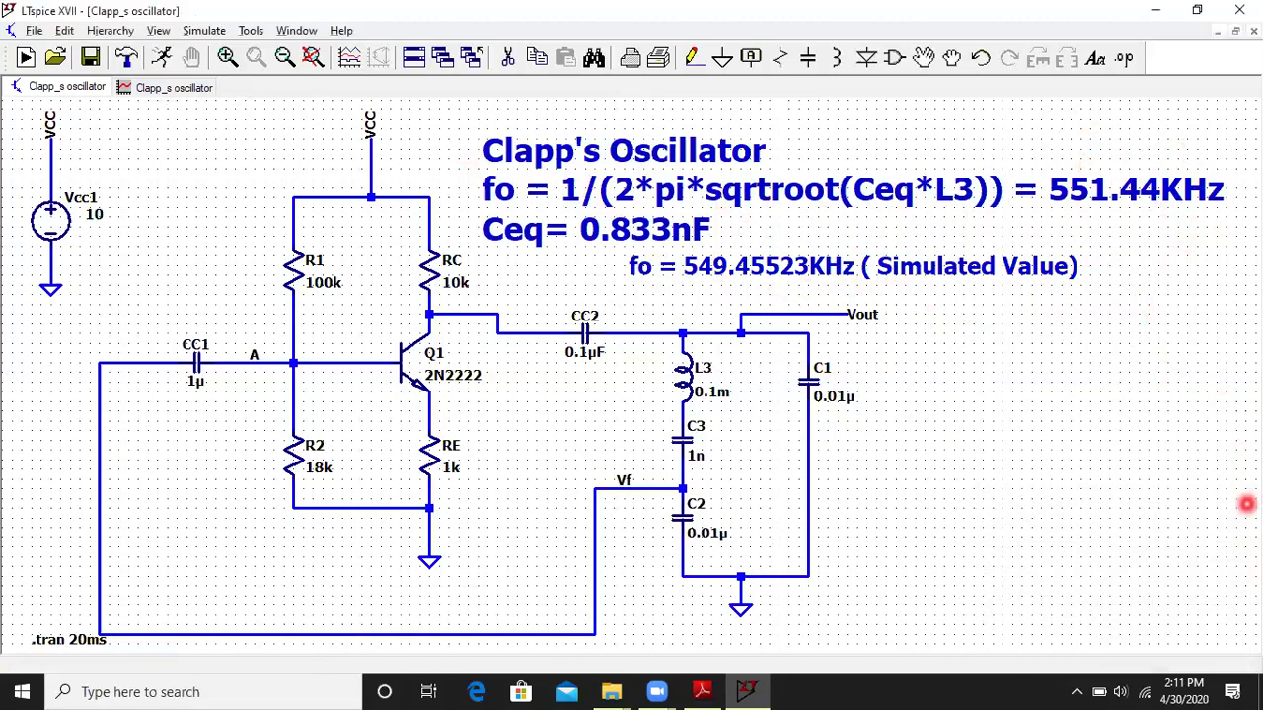